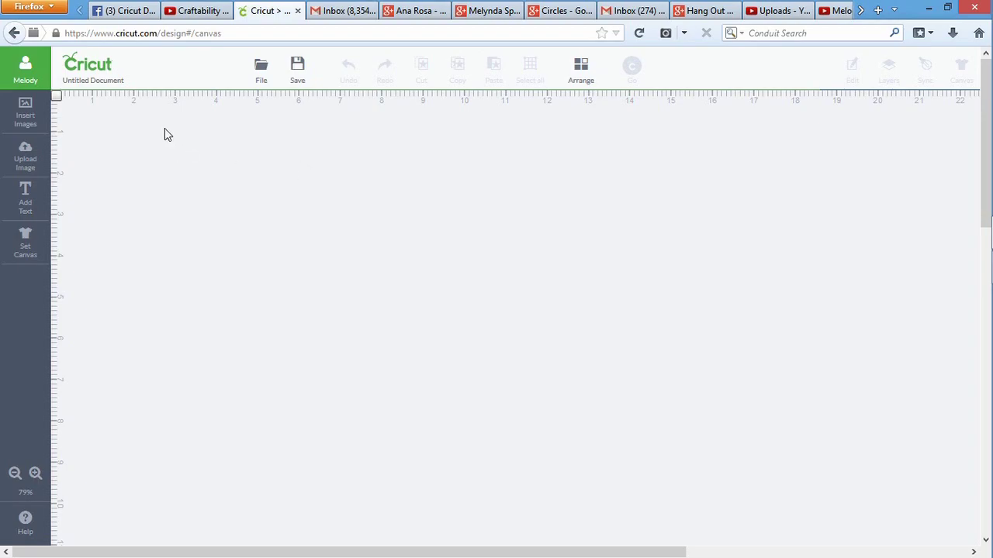
Step: Search My Image Sets in the image library for "cricut craft room basics"
click(25, 113)
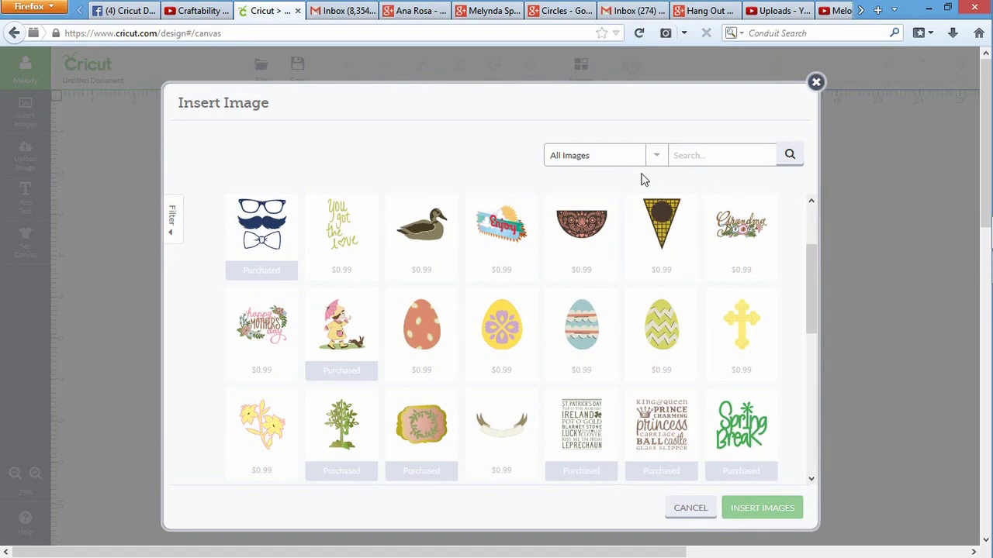
click(657, 156)
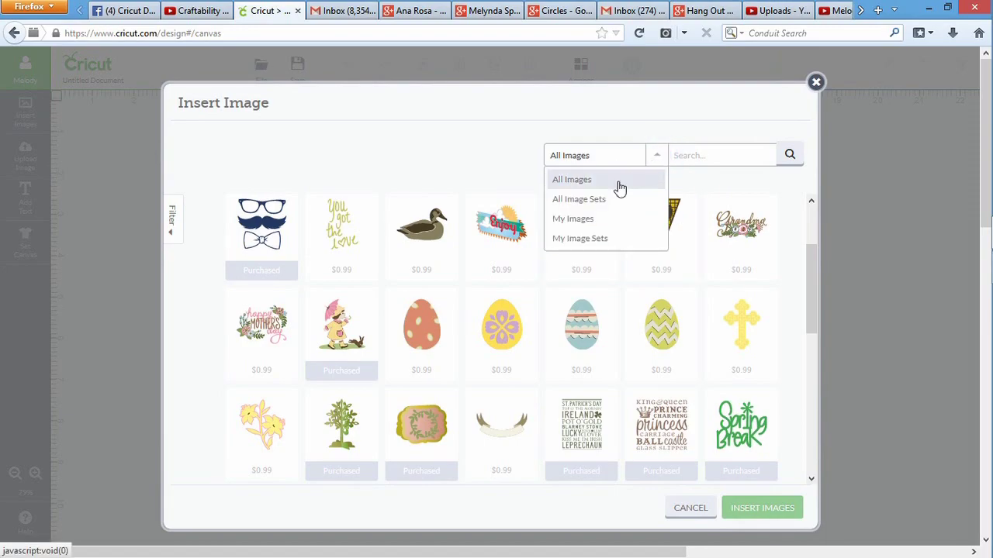
click(581, 240)
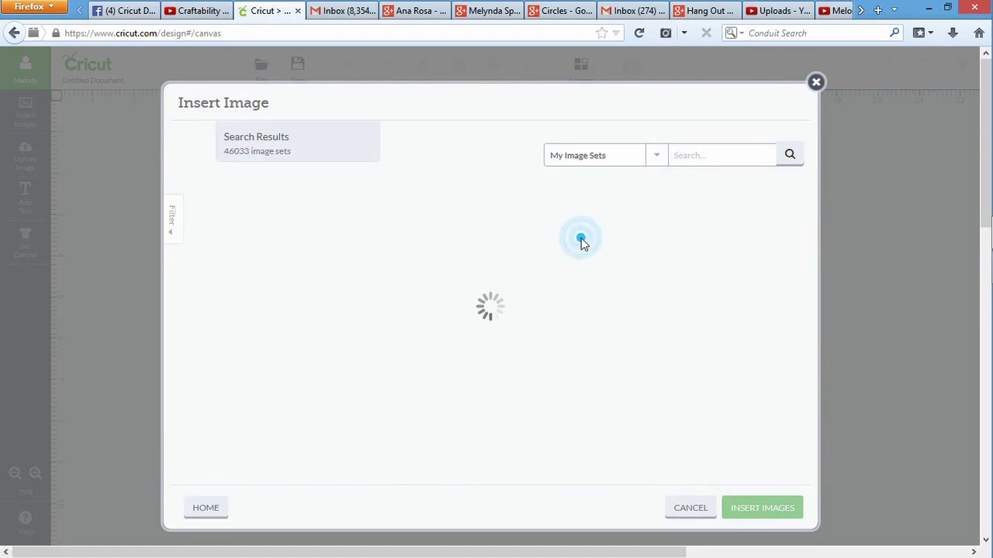
click(692, 154)
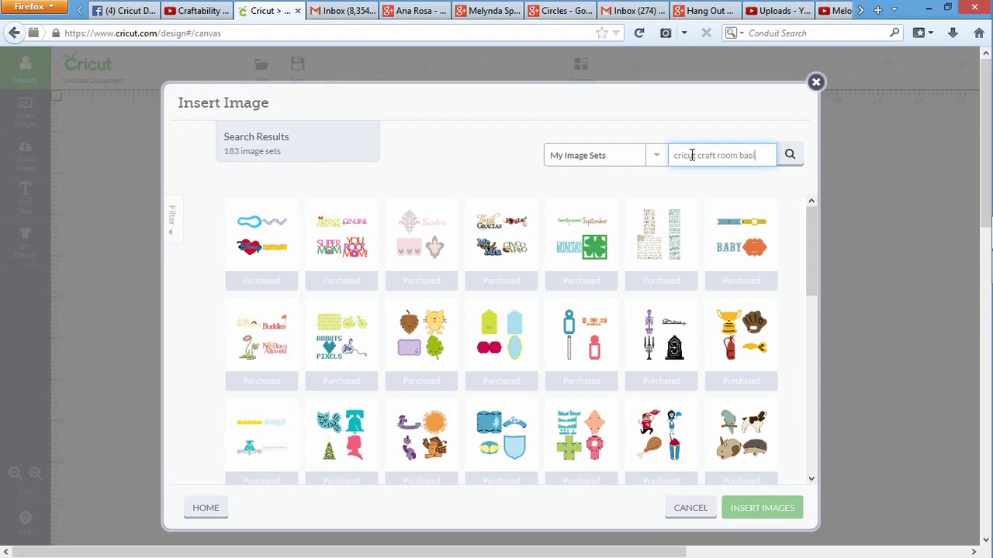
key(Return)
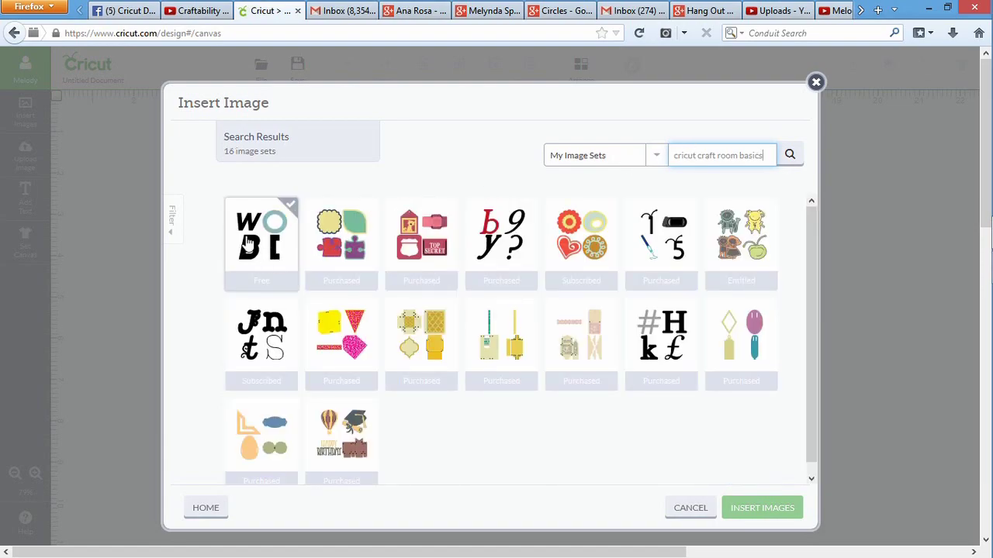
Step: Insert the plain tan square from the Cricut Craft Room Basics image set onto the canvas
mouse_move(260, 245)
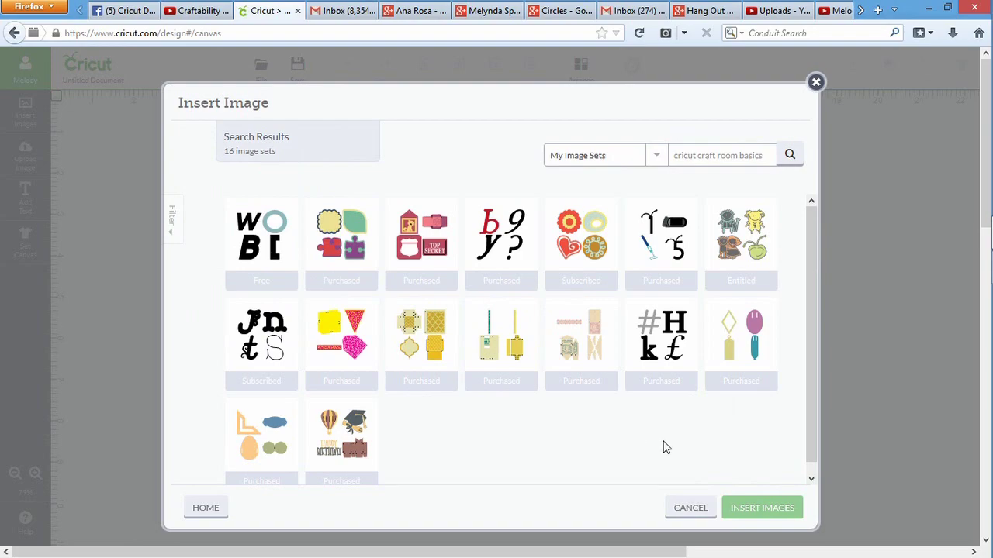
click(281, 237)
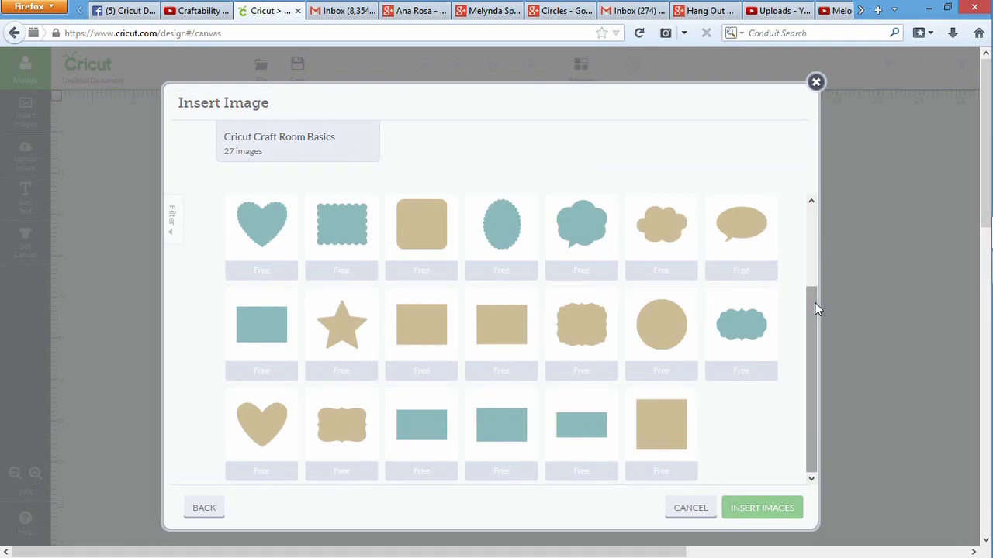
click(816, 310)
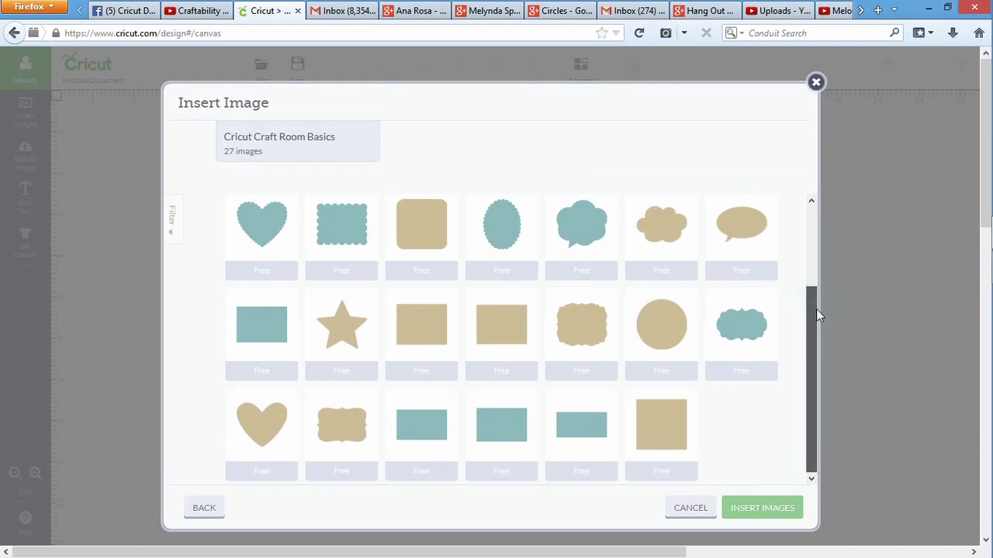
click(672, 427)
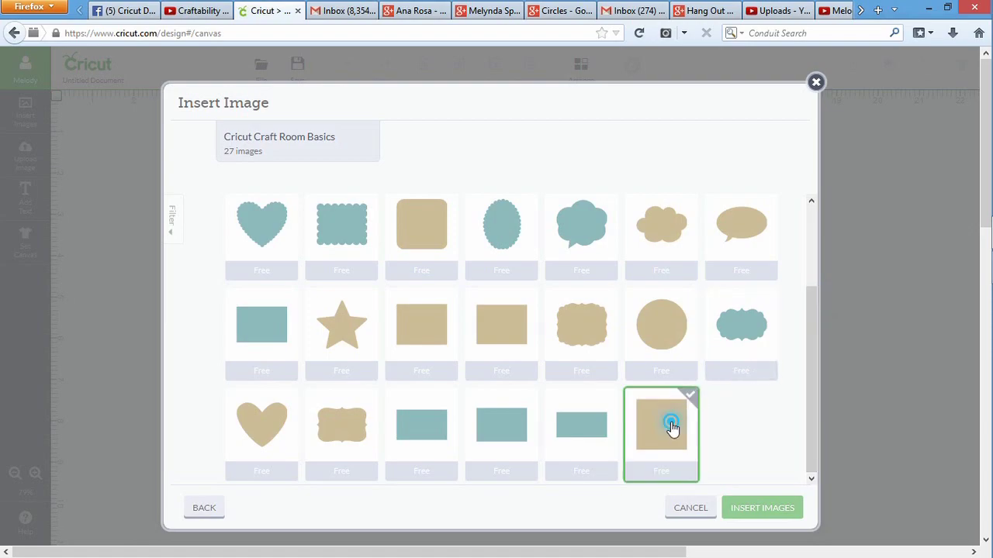
click(772, 508)
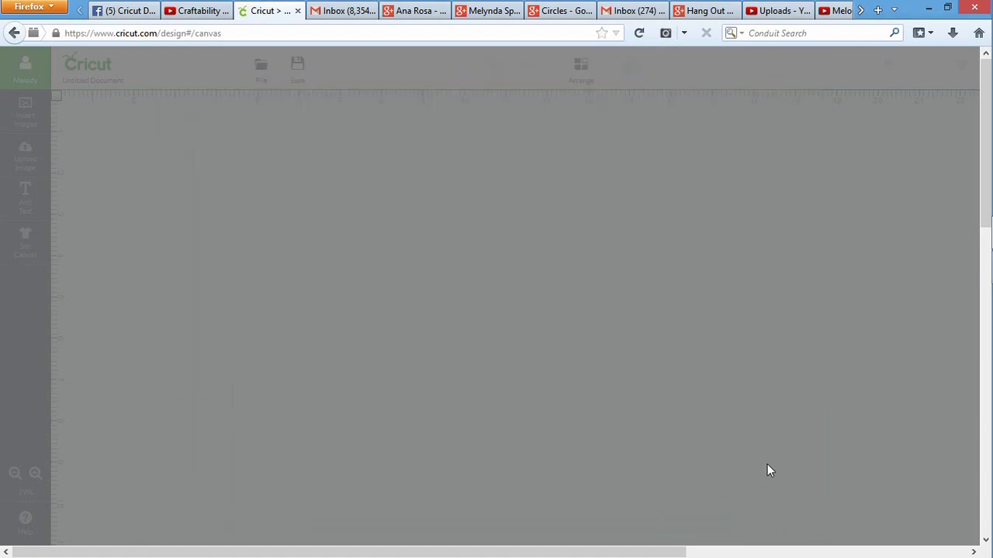
Step: Enlarge the square to about 5 by 5 inches and place it near the canvas's upper-left corner
drag(357, 357, 244, 190)
drag(272, 265, 453, 375)
click(35, 472)
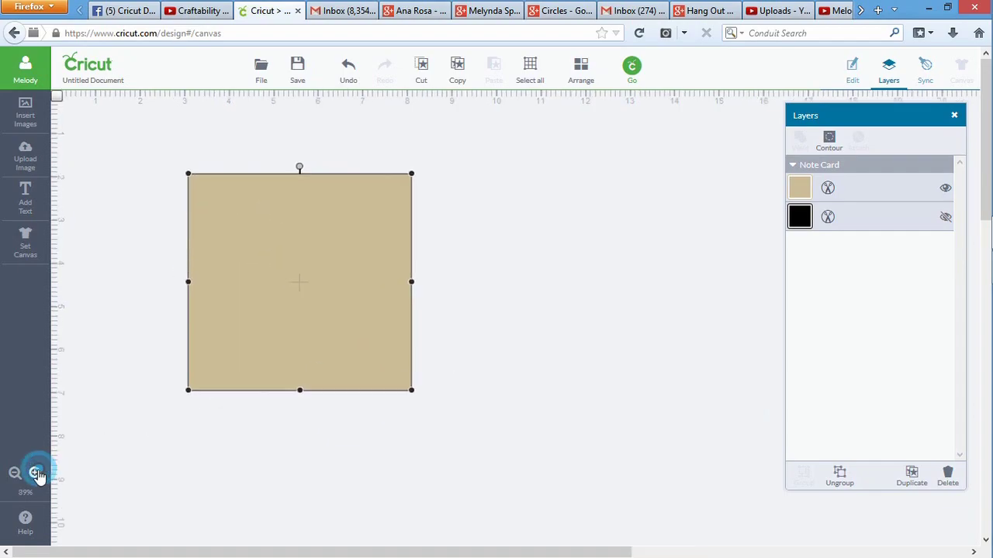
drag(284, 375, 212, 306)
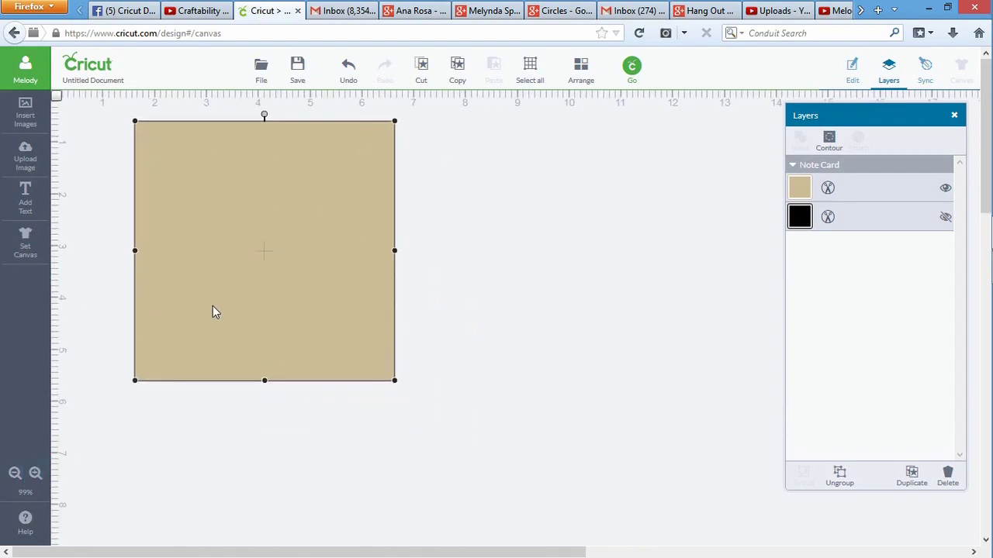
click(459, 198)
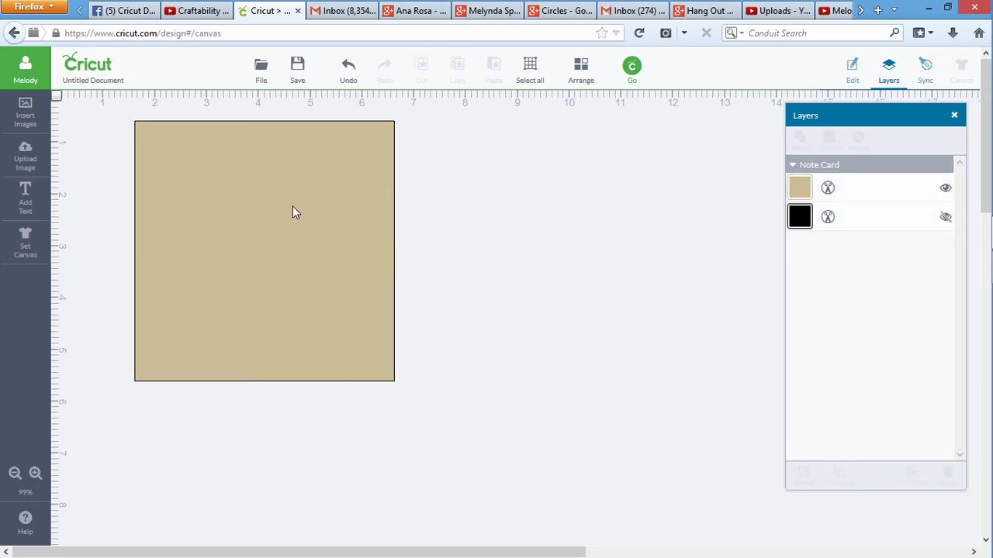
Step: Search All Images in the image library for "score"
click(31, 104)
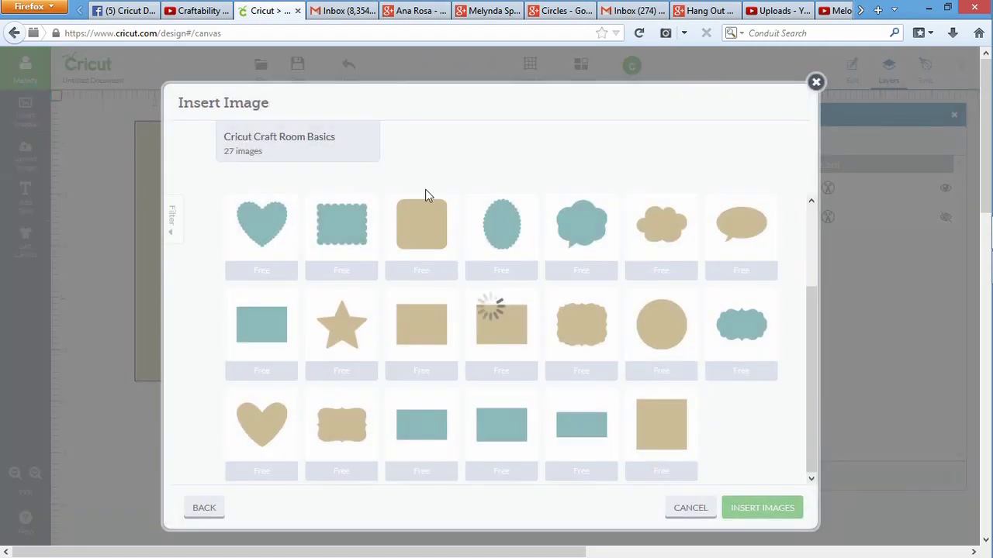
click(204, 508)
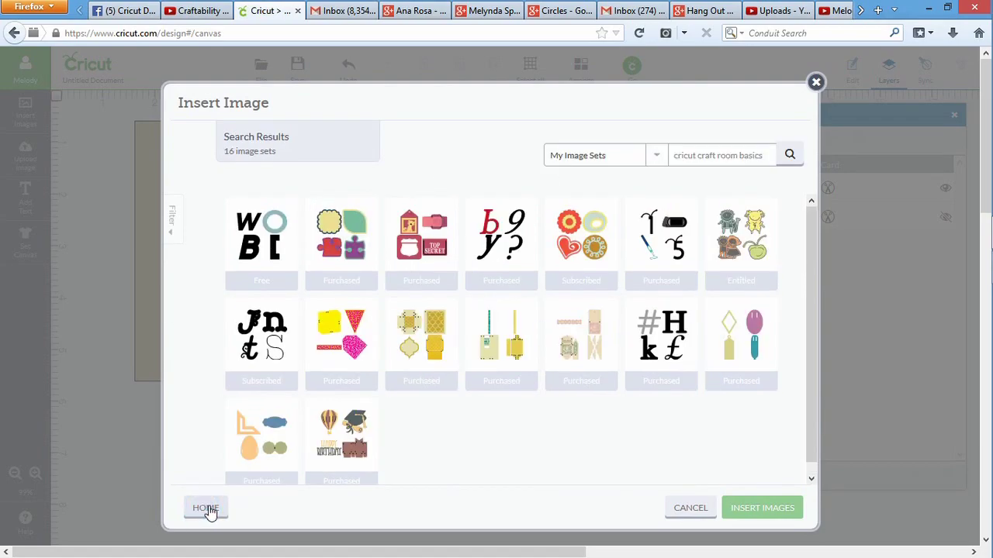
click(656, 159)
click(589, 179)
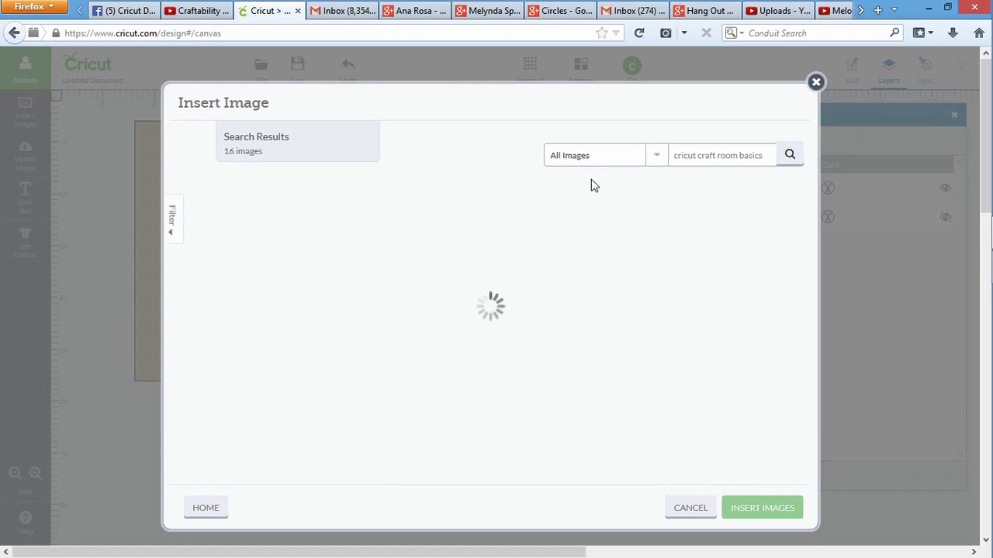
click(754, 155)
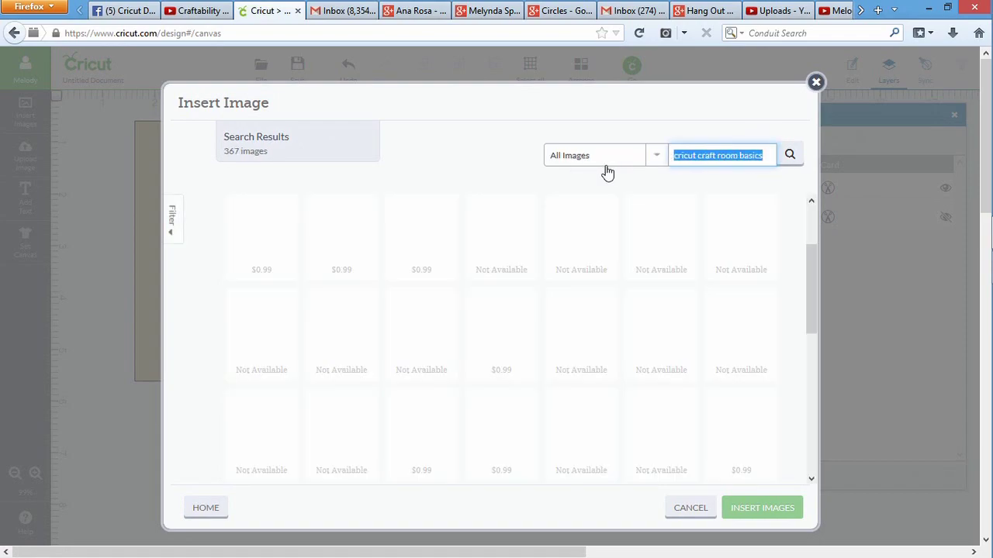
text(score)
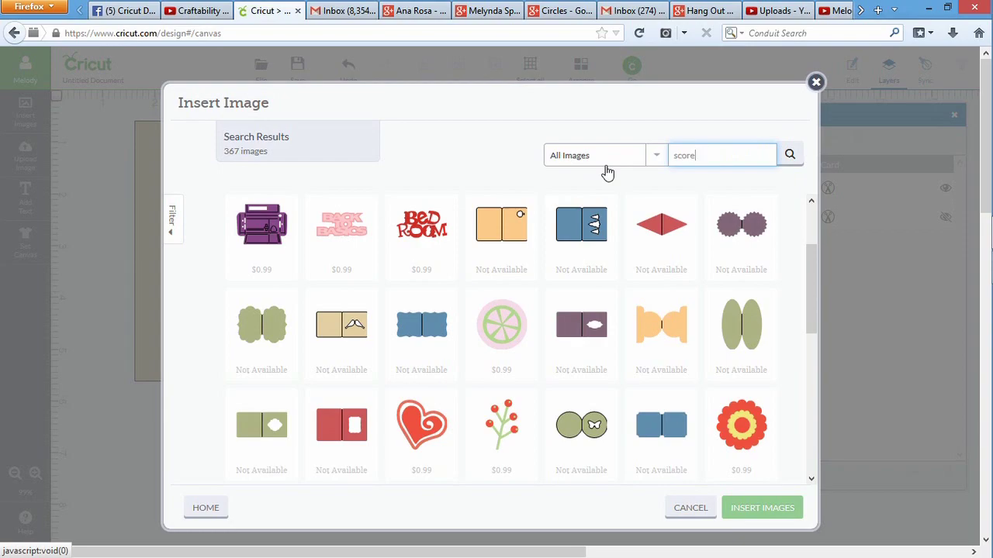
key(Return)
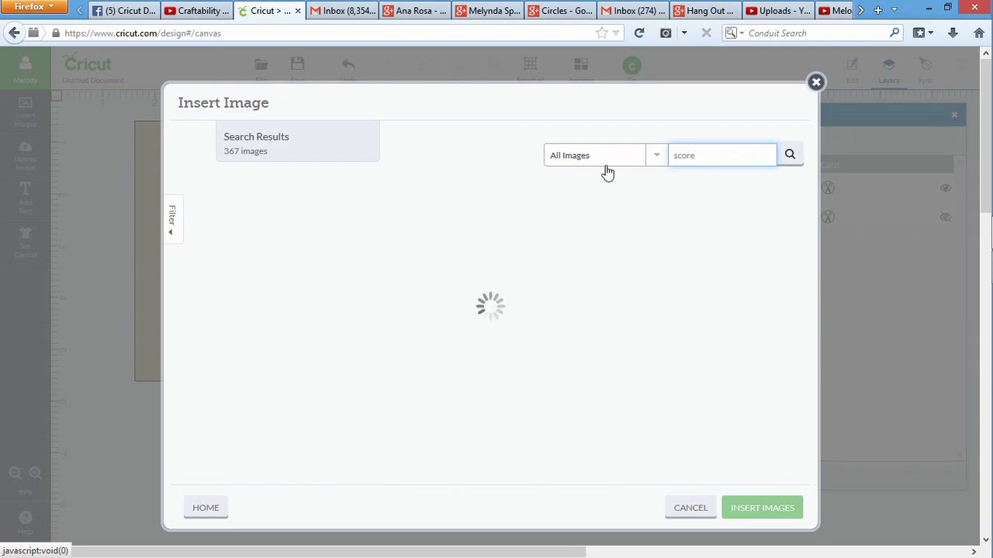
Step: Insert the free Score Line image onto the canvas
click(331, 241)
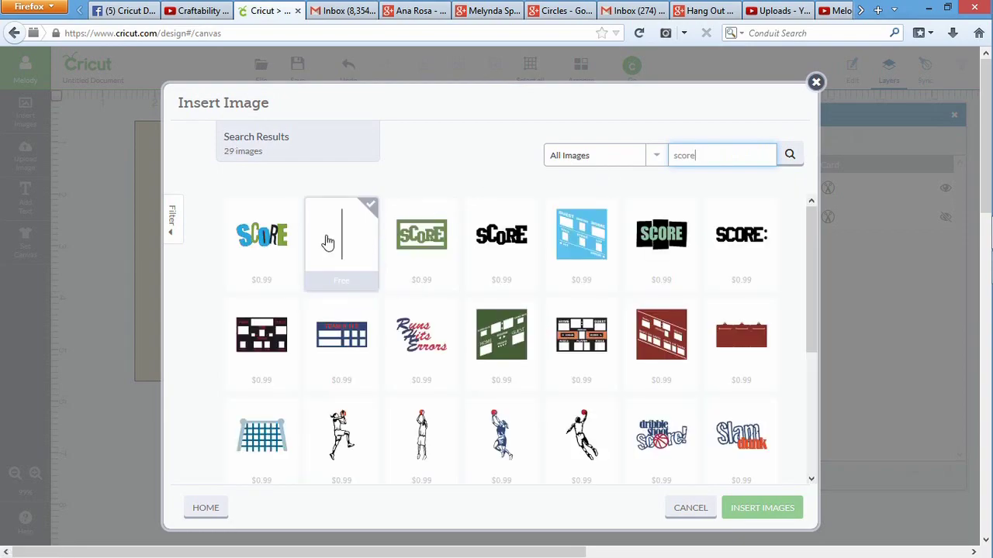
mouse_move(334, 248)
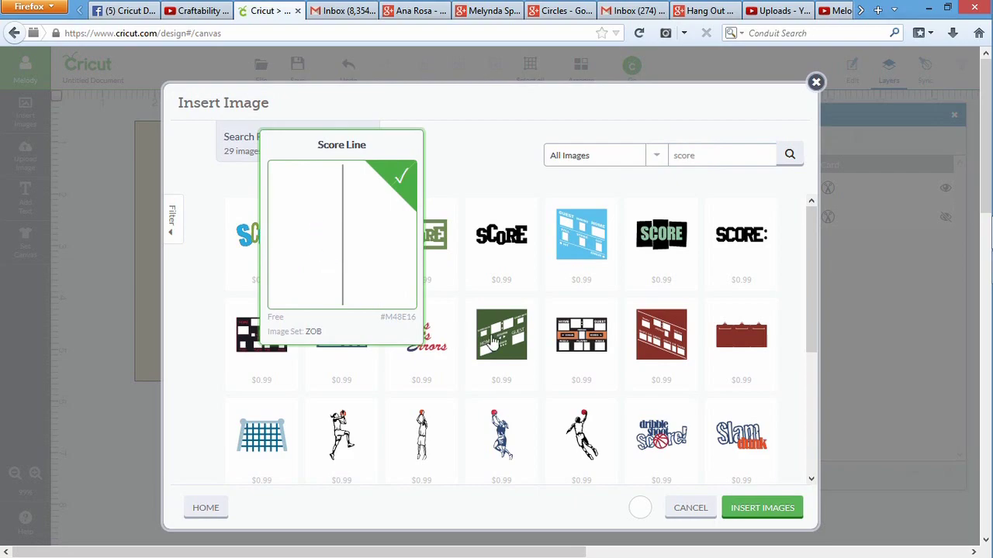
click(764, 508)
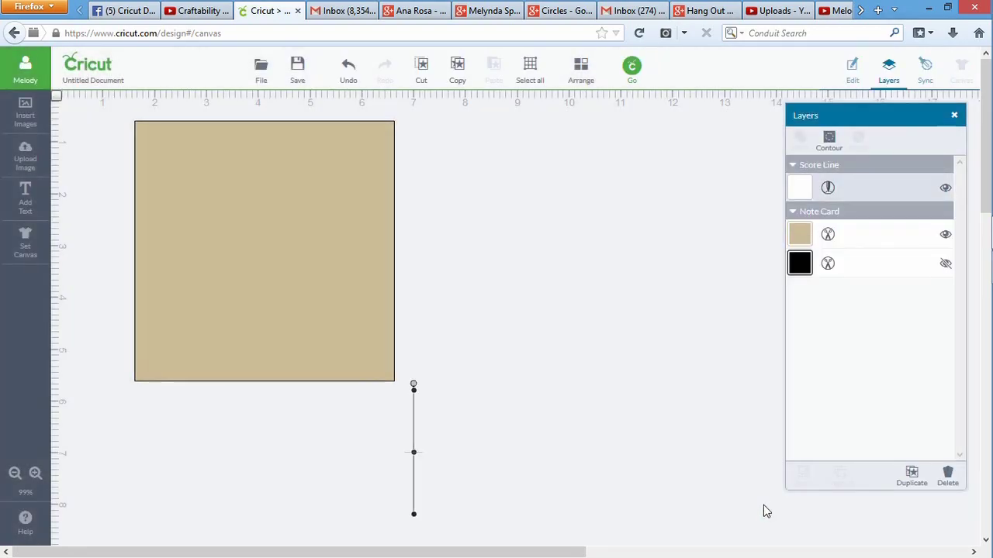
Step: Try to select the score line directly on the canvas, below the square
click(414, 439)
click(406, 441)
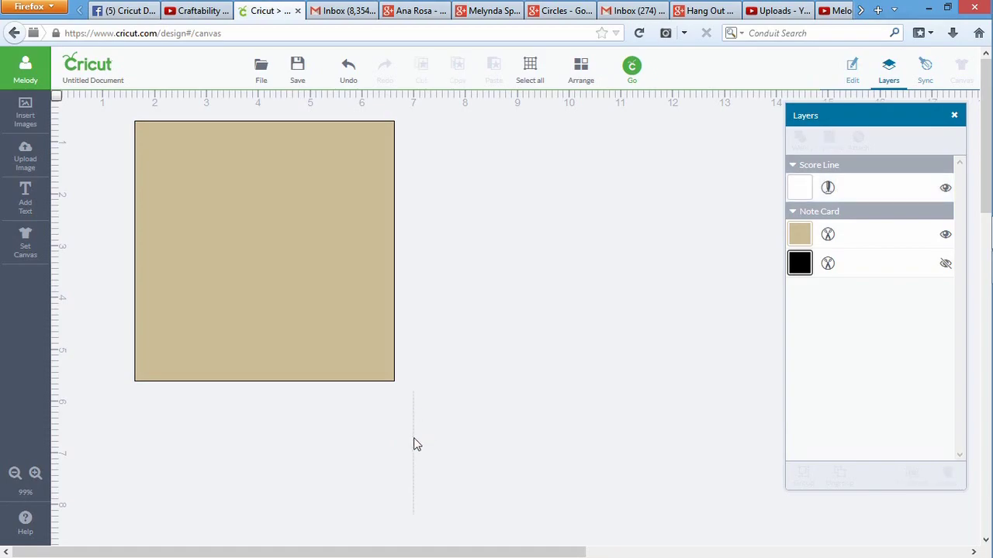
click(413, 439)
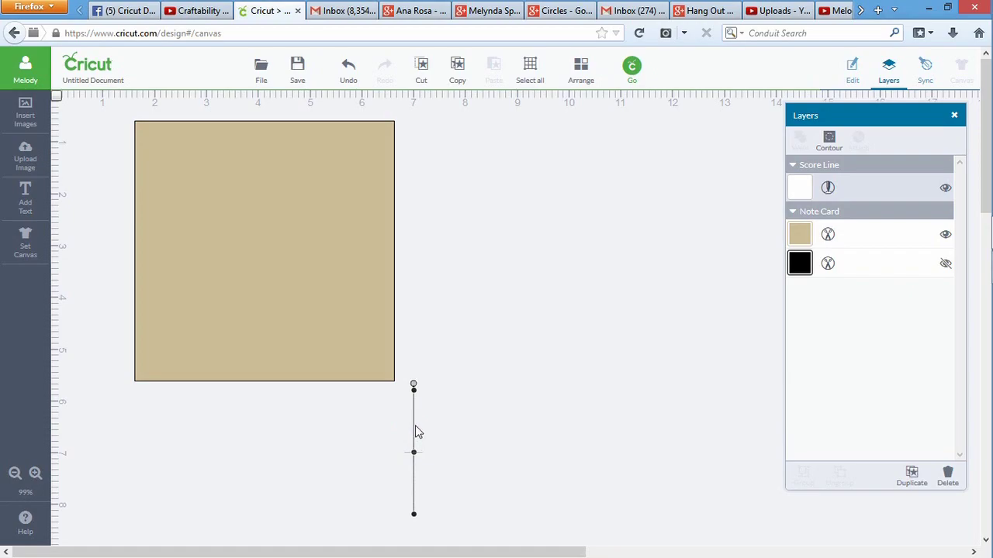
click(411, 411)
click(412, 409)
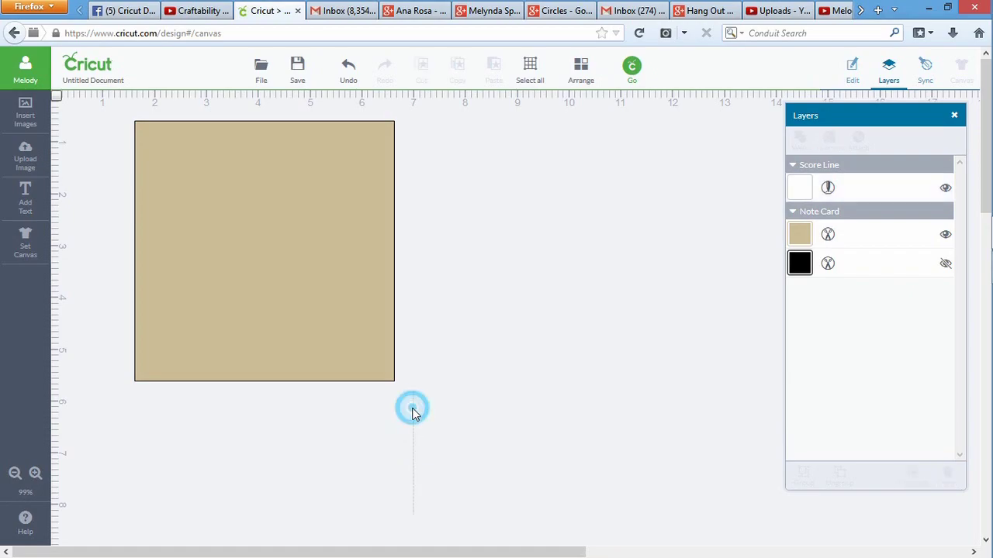
click(416, 414)
click(410, 419)
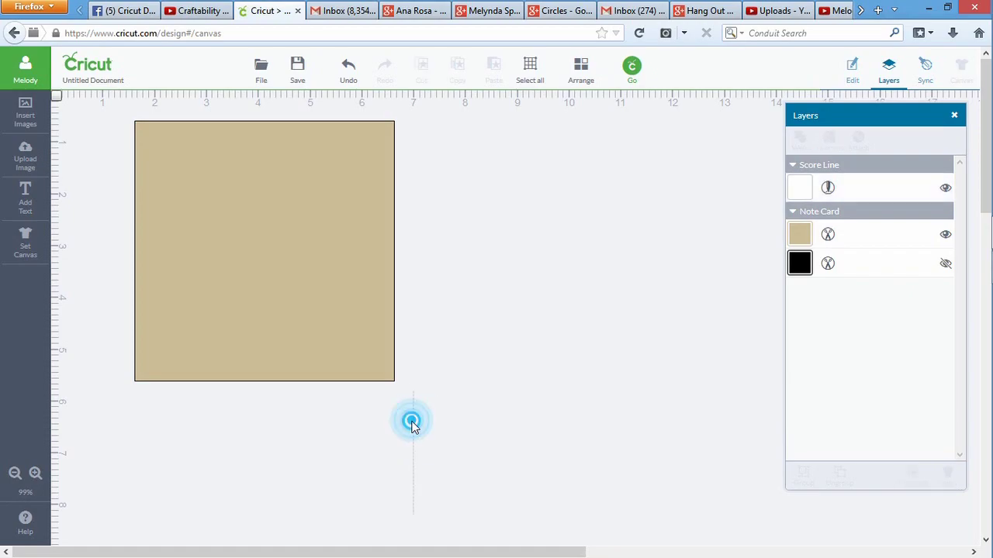
click(480, 405)
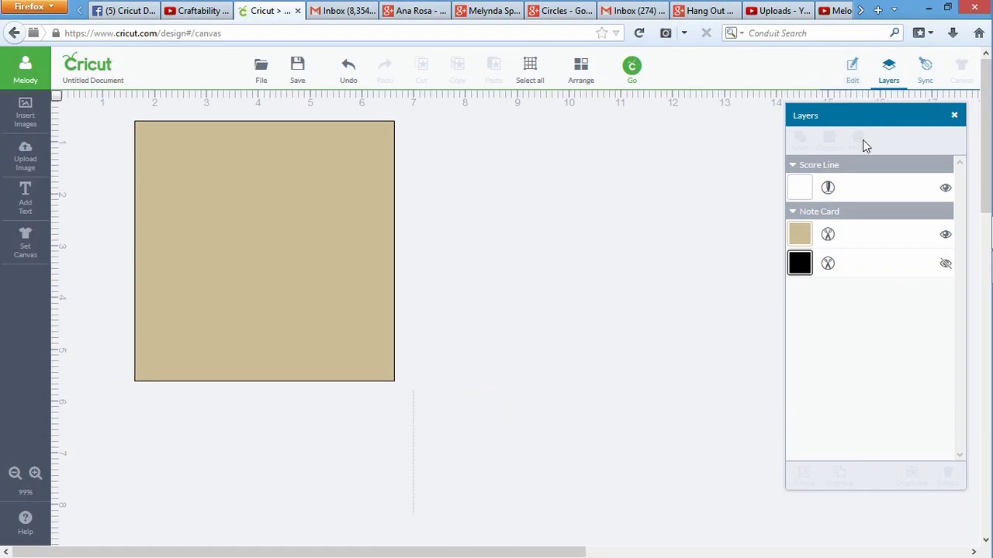
Step: Select the score line through its layer and open its size and position settings, keeping the layer list and settings beside the artwork
click(865, 188)
drag(872, 115, 717, 133)
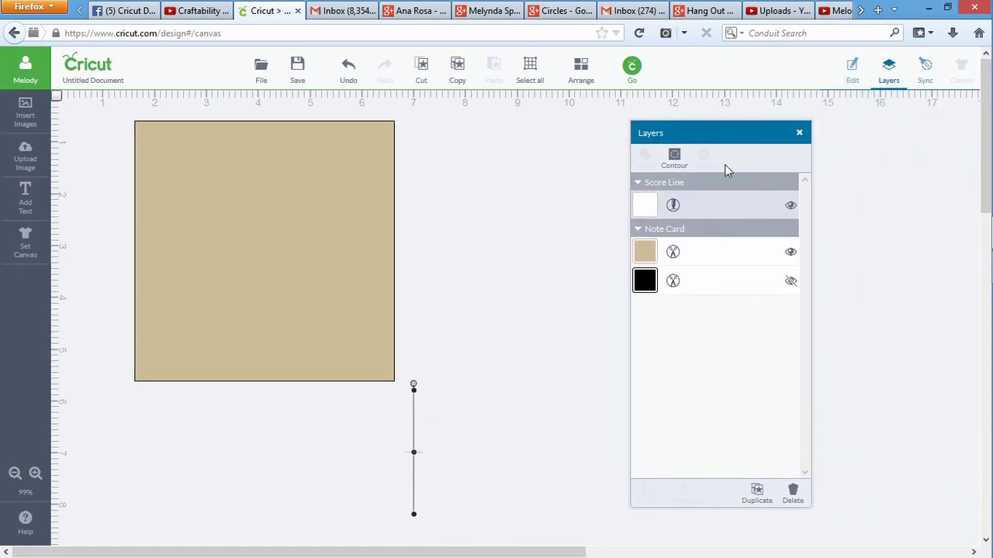
click(412, 416)
click(408, 419)
click(416, 420)
click(700, 204)
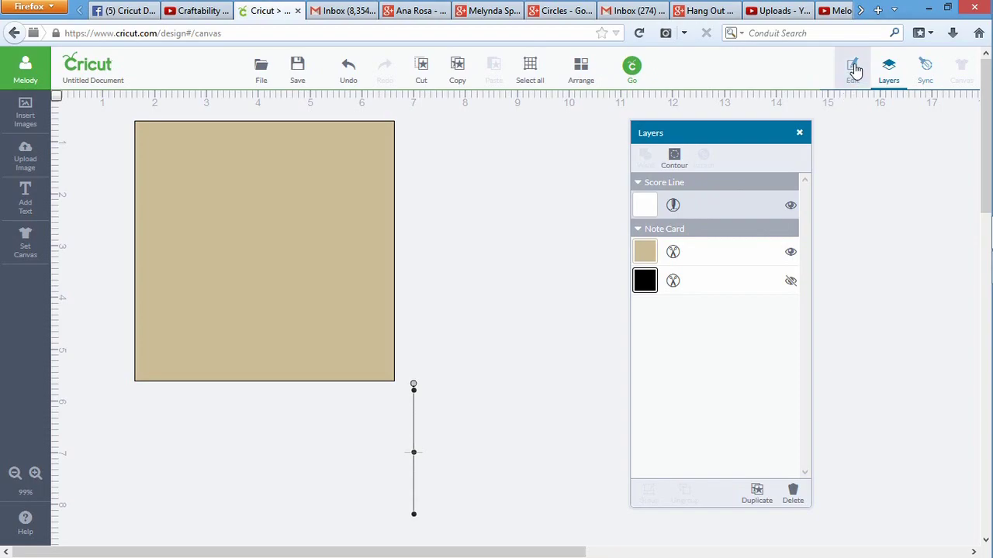
click(854, 68)
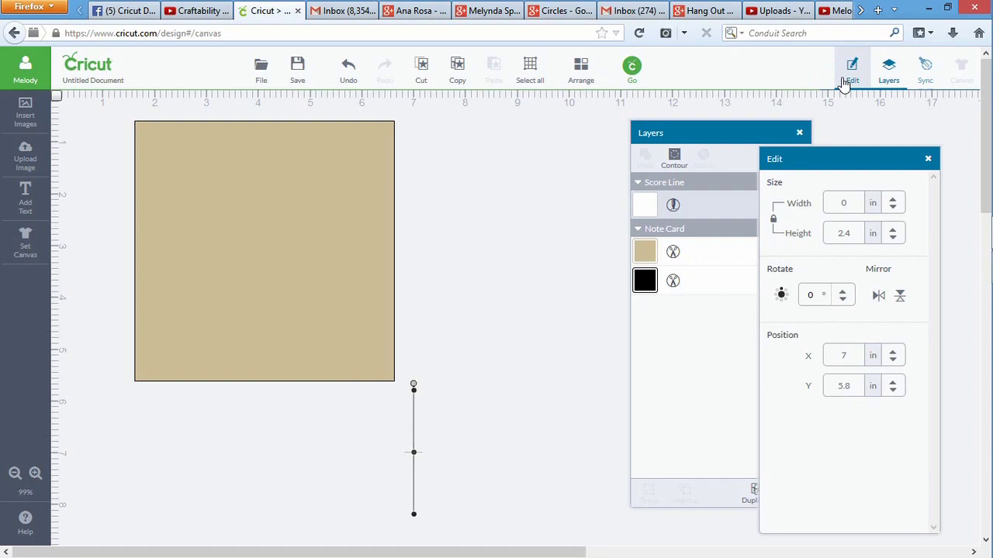
drag(824, 161, 591, 128)
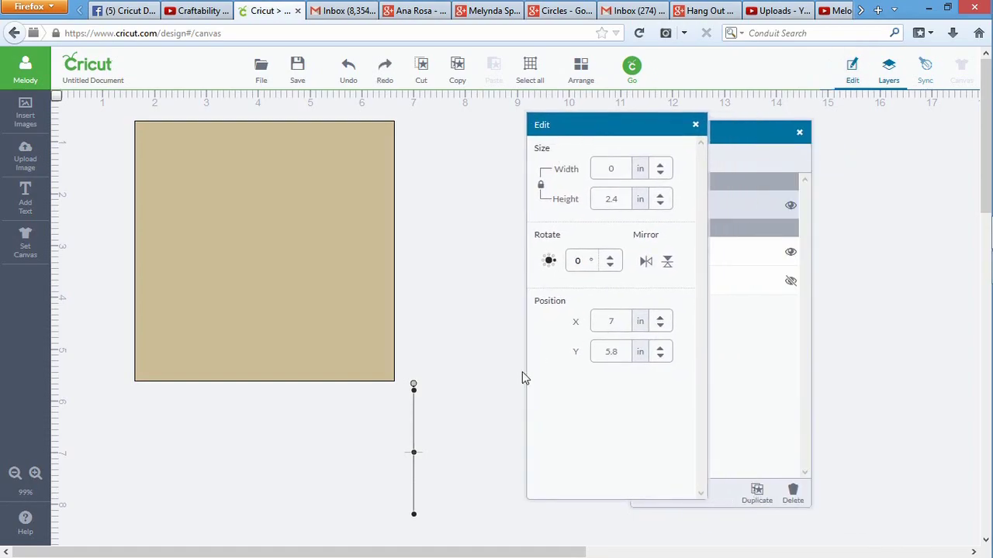
Step: Try again to pick the score line directly on the canvas
click(400, 413)
click(413, 413)
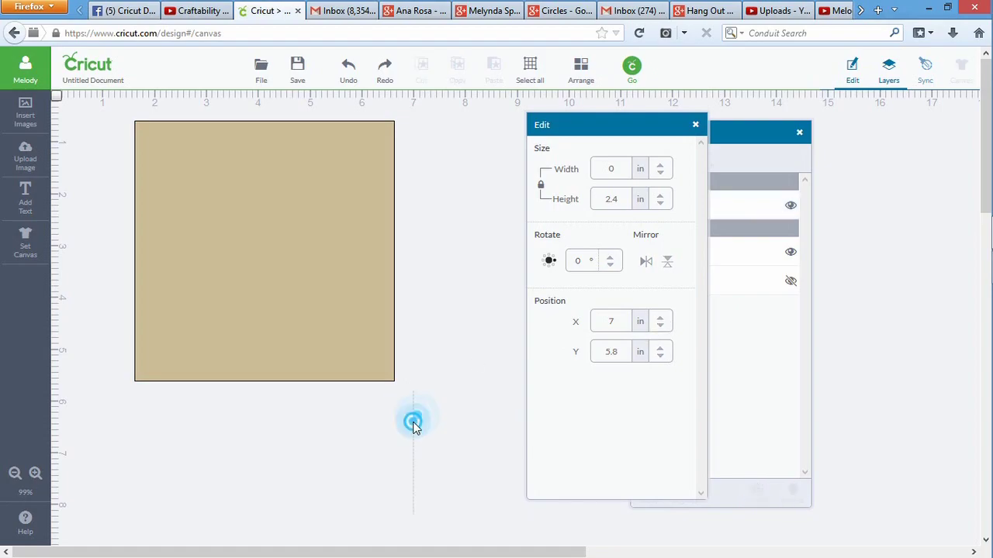
click(479, 325)
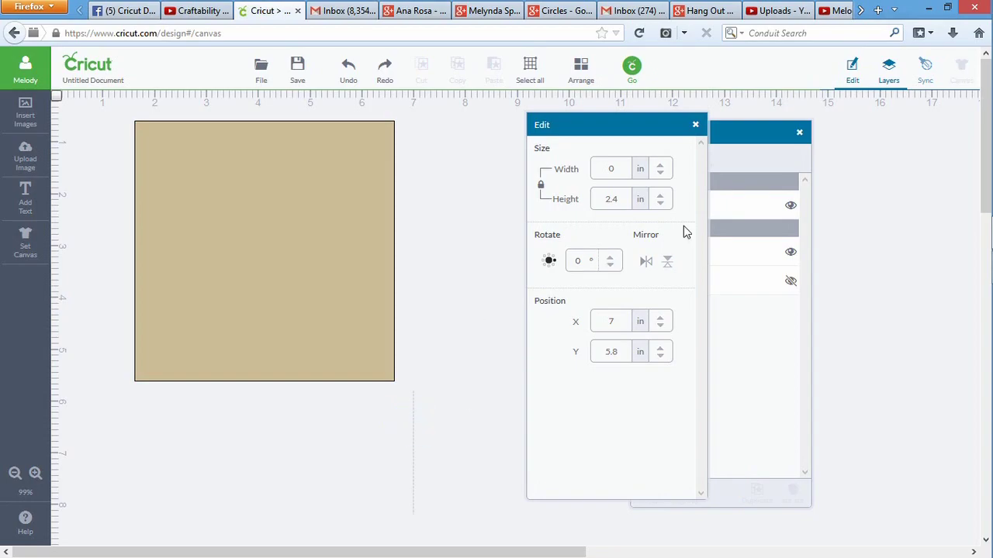
Step: Reselect the score line through its layer and bring its size and position settings to the front
click(731, 132)
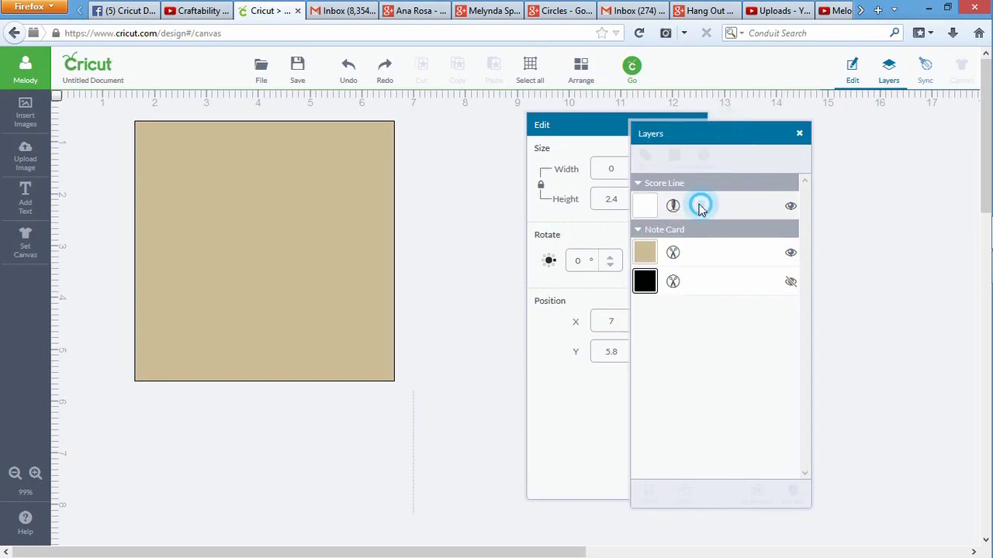
click(700, 207)
click(556, 372)
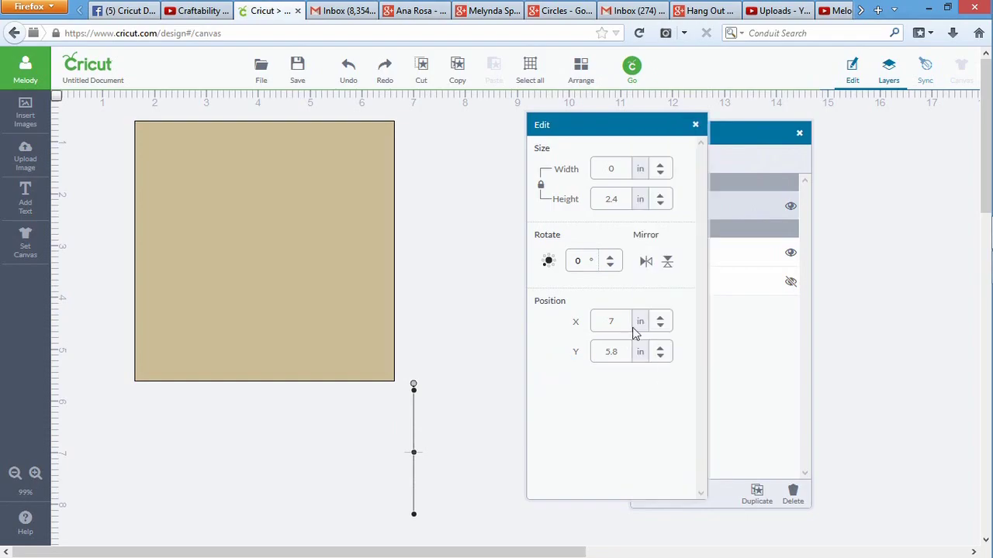
Step: Move the score line beside the square, to X 8 in and Y 1.8 in
click(659, 318)
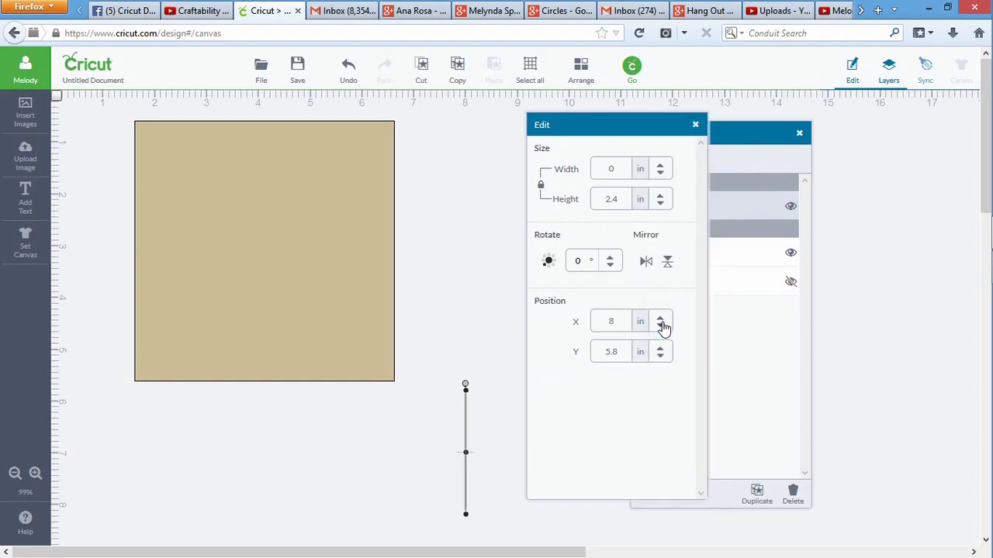
click(661, 355)
click(661, 360)
click(660, 357)
click(660, 358)
click(660, 358)
click(660, 358)
click(660, 357)
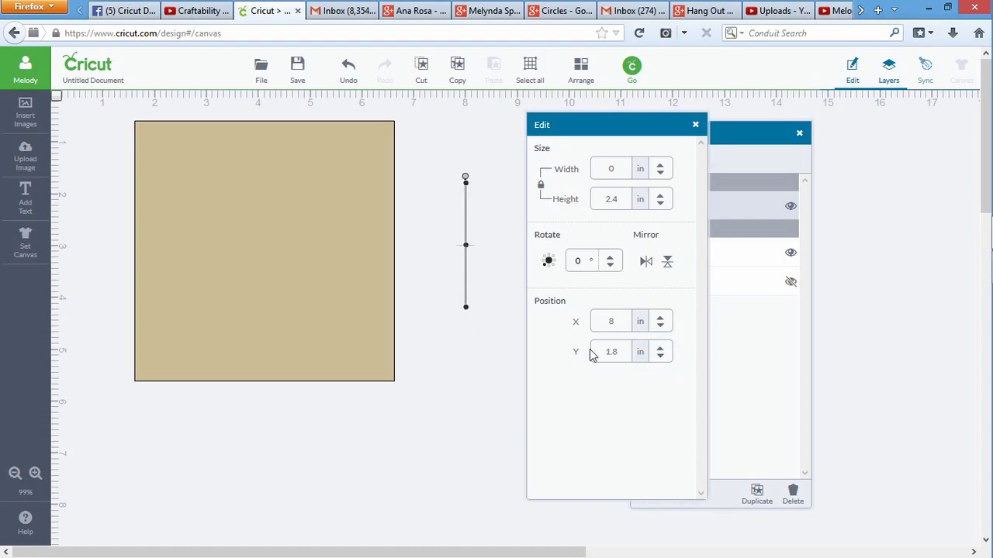
Step: Resize the score line from its lower end to about 2.94 in tall
drag(465, 313, 500, 401)
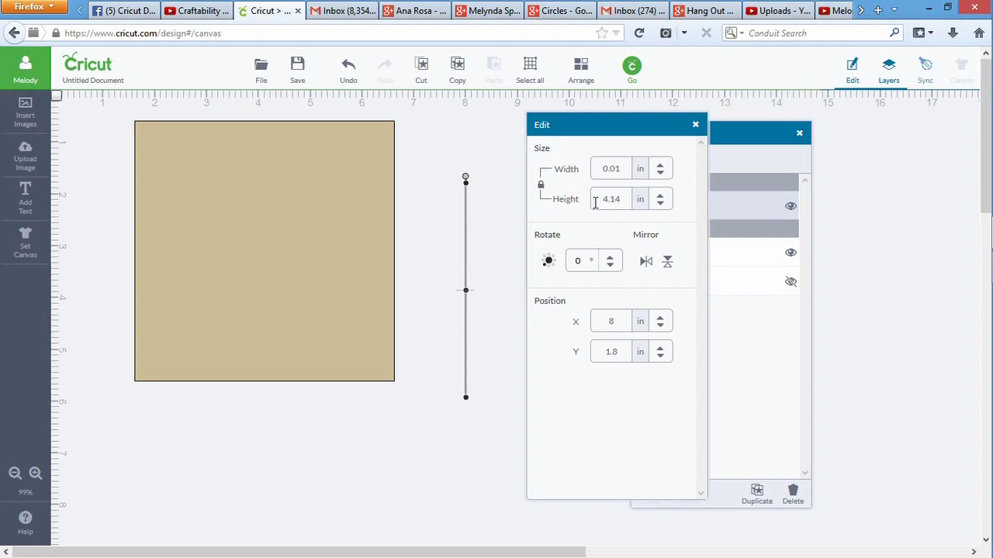
drag(465, 399, 625, 436)
drag(527, 423, 450, 343)
Step: Try to pick the score line on the canvas, unlock the proportions, and reselect the line through its layer
click(491, 346)
click(465, 329)
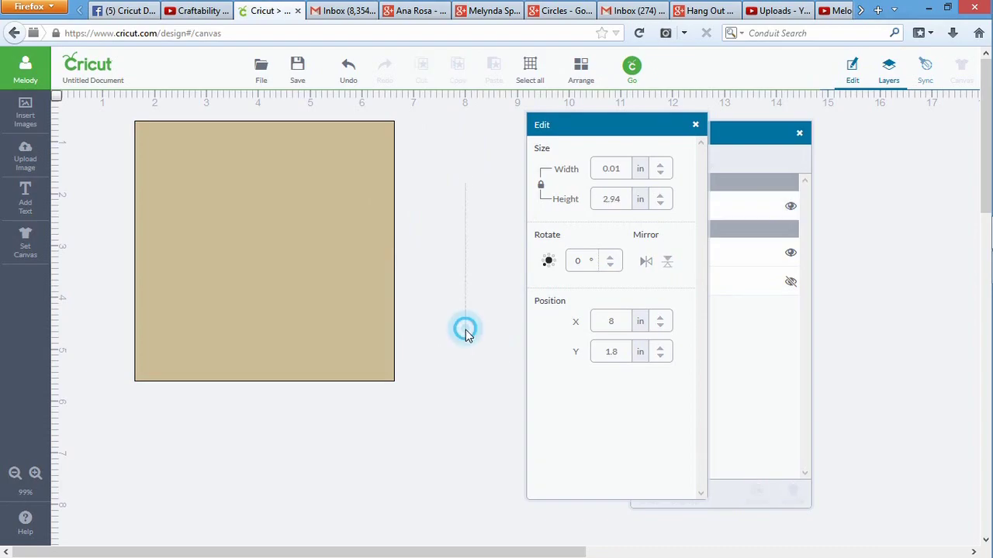
click(540, 186)
click(465, 277)
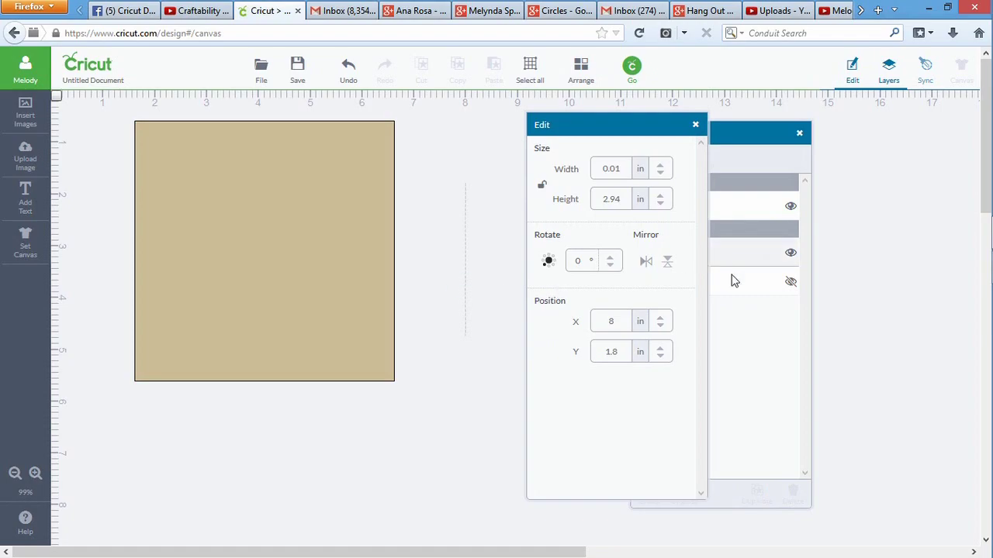
click(744, 133)
click(694, 203)
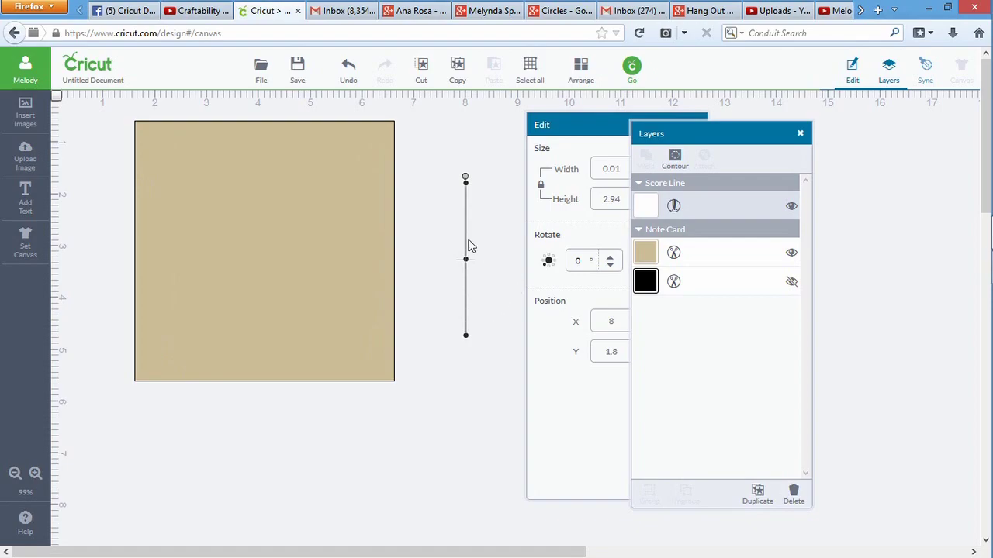
Step: Ungroup the note card, show its hidden black layer and delete that layer, keeping only the tan square
click(377, 274)
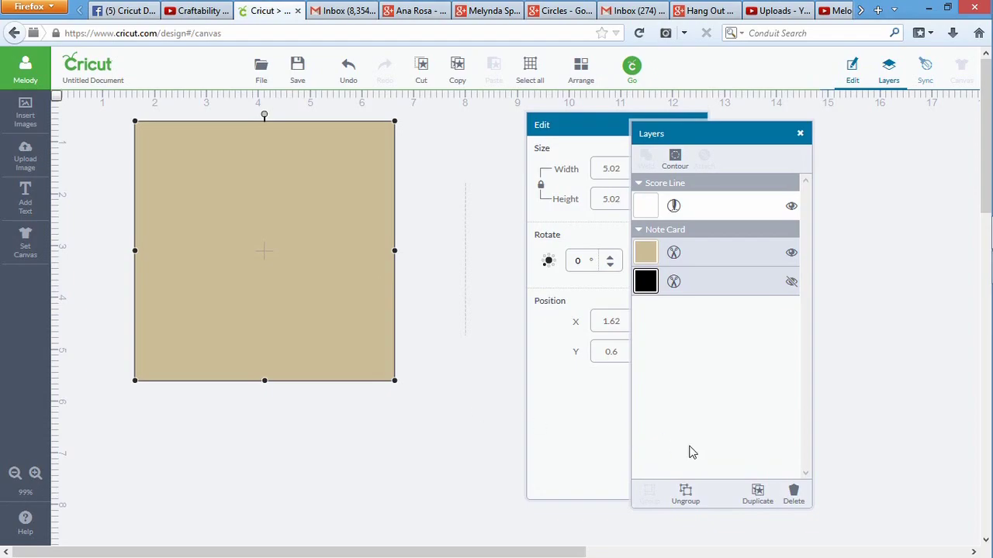
click(687, 496)
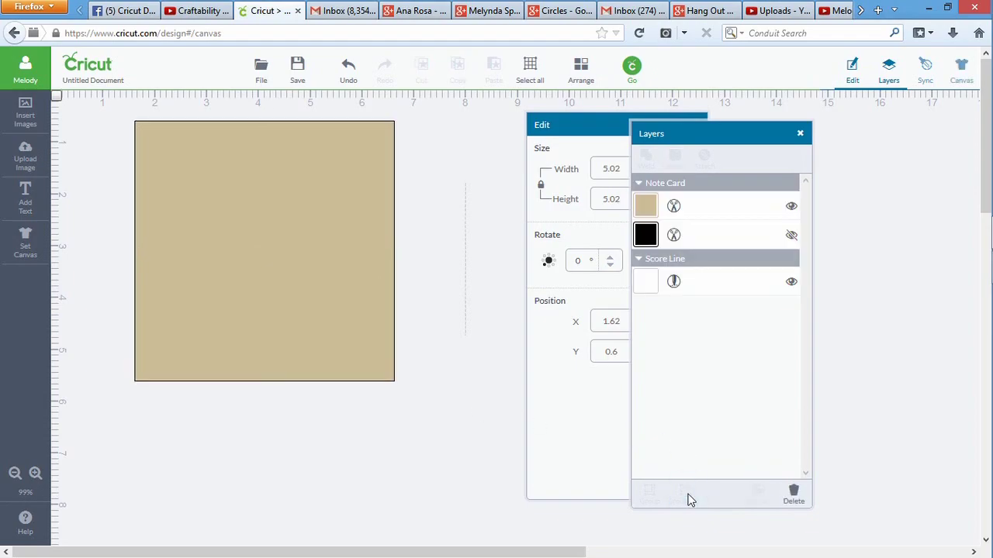
click(791, 235)
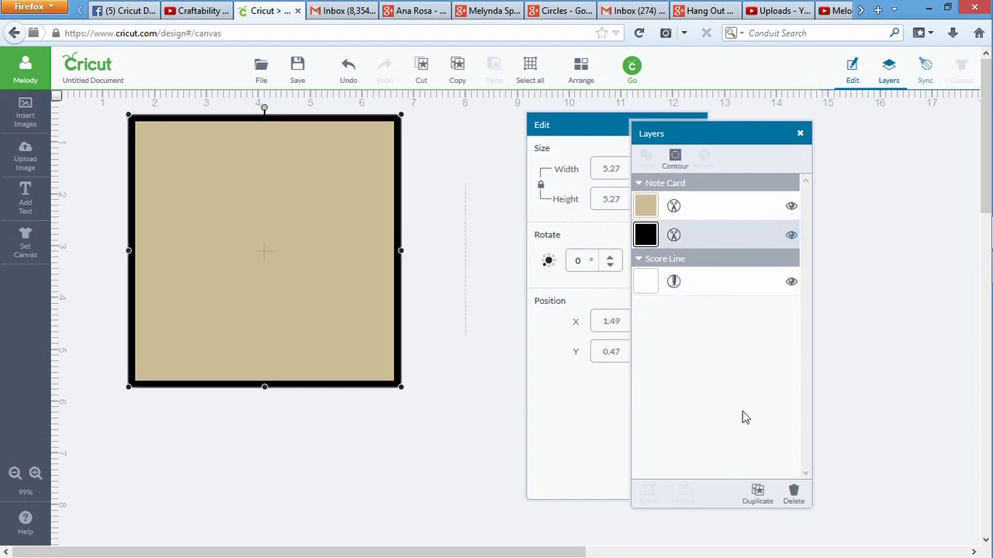
click(794, 494)
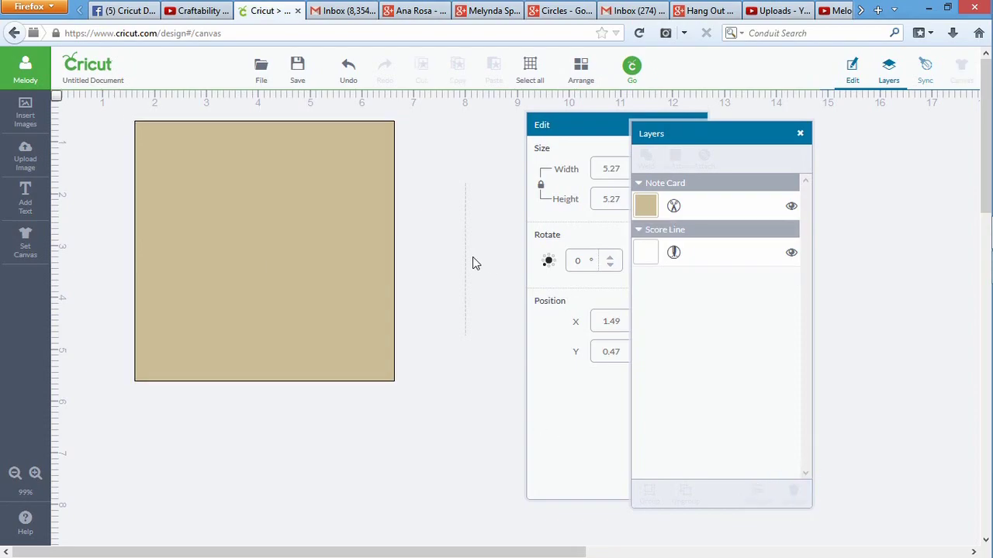
Step: Select the score line through its layer and shrink it from its lower end to about 1.08 in tall
click(717, 252)
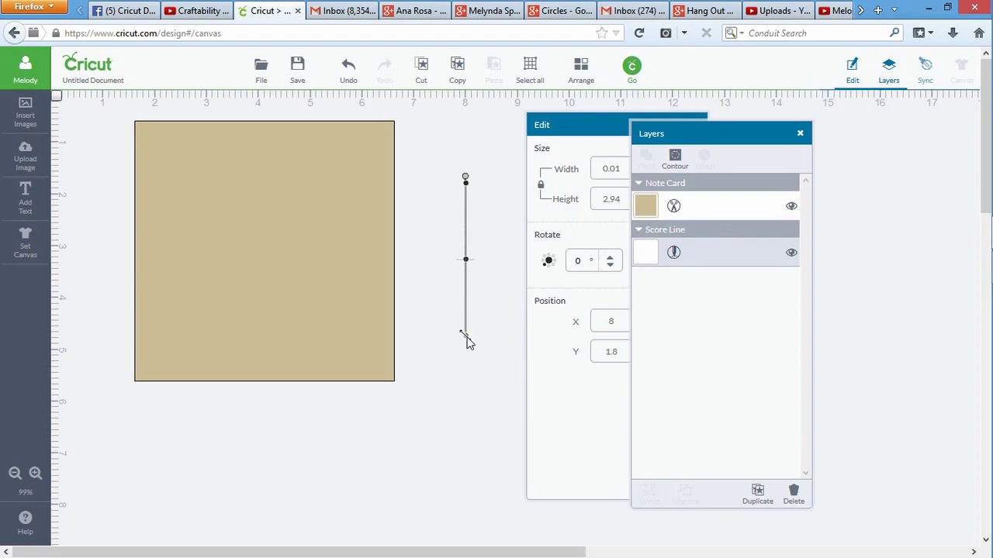
drag(465, 337, 467, 304)
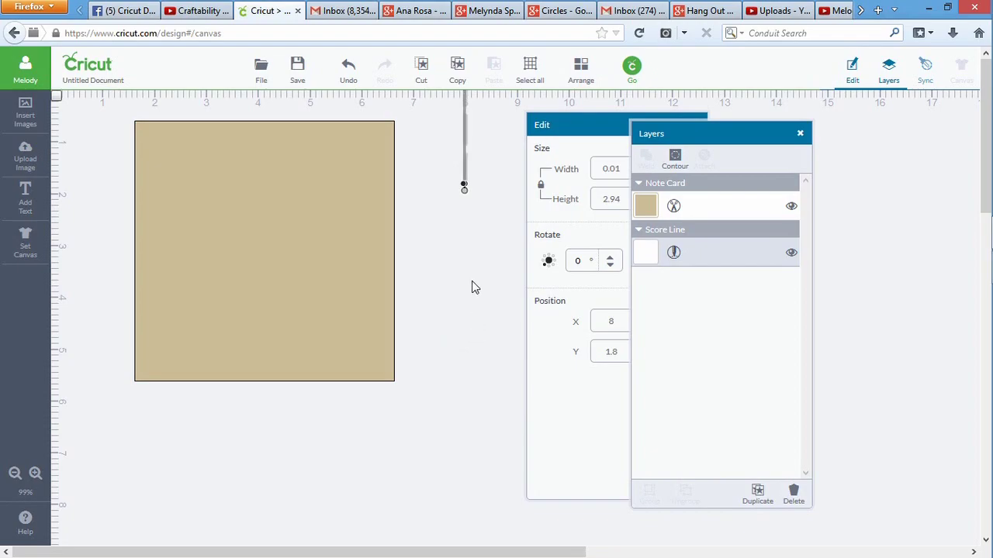
drag(452, 209, 462, 244)
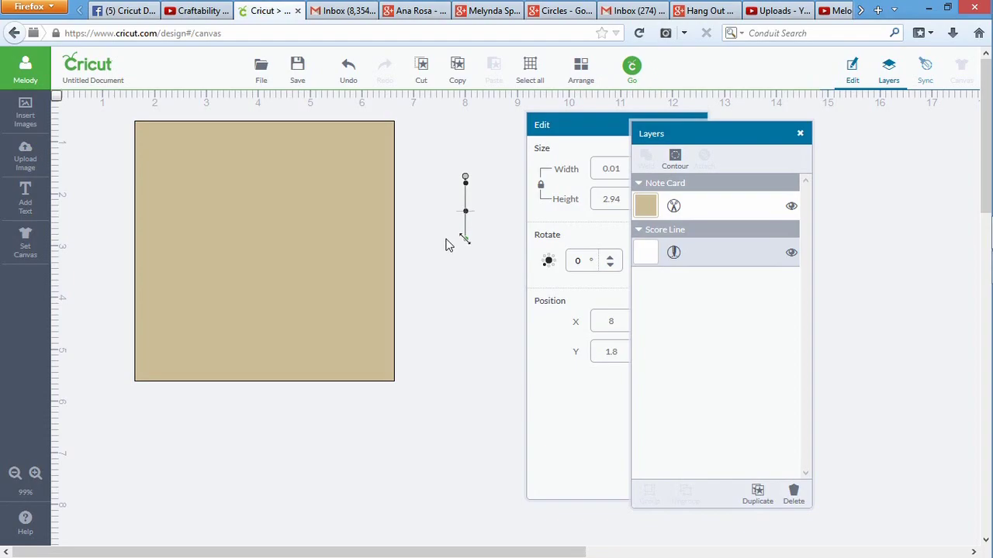
click(465, 267)
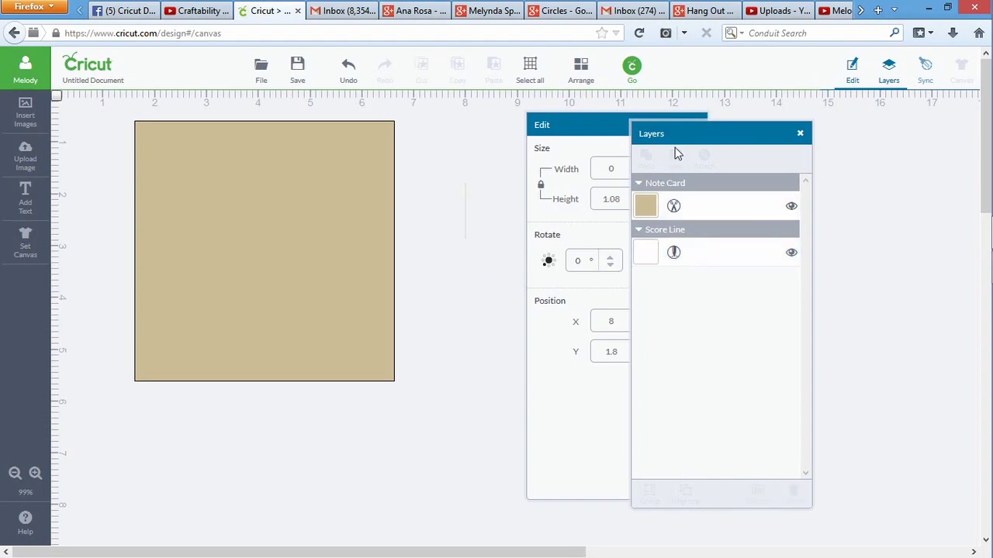
Step: Place the layer list beside the size settings and set the score line's height to 0.87 in with proportions unlocked
drag(682, 134, 751, 128)
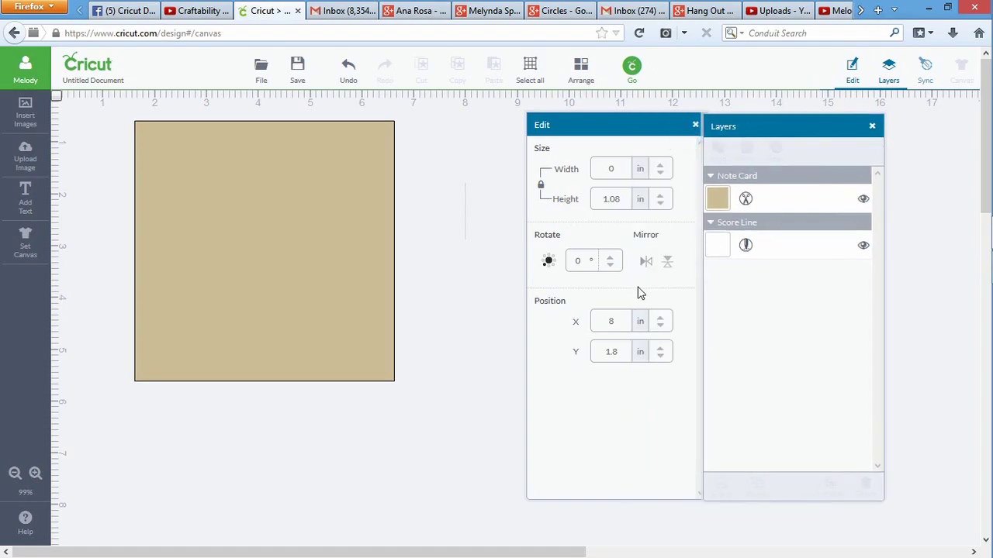
click(660, 200)
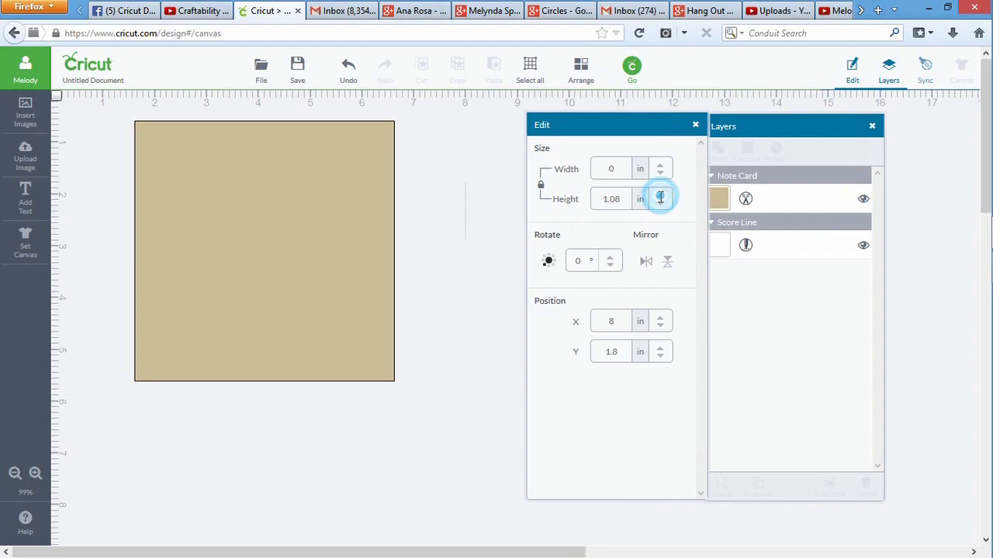
click(780, 246)
key(ctrl+z)
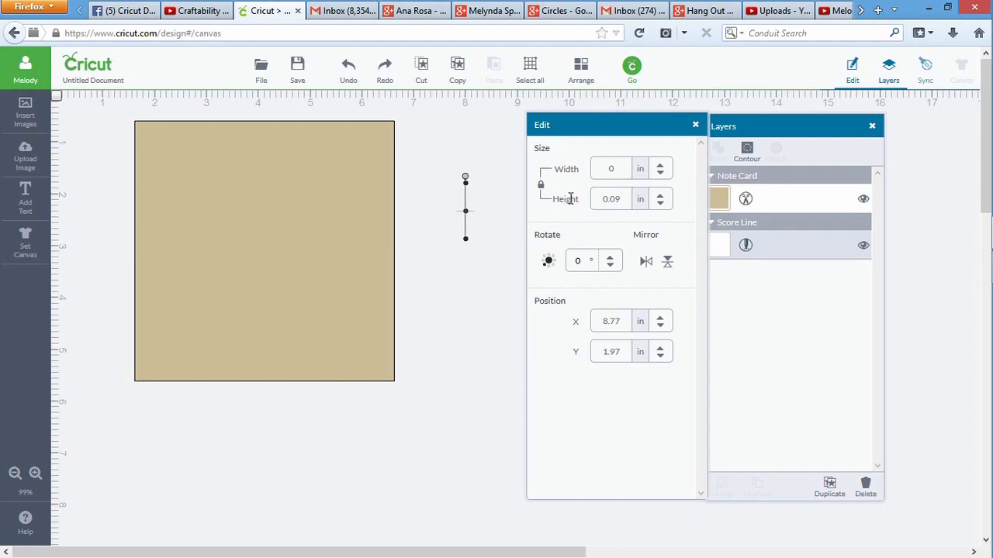
drag(617, 198, 615, 197)
text(87)
key(Return)
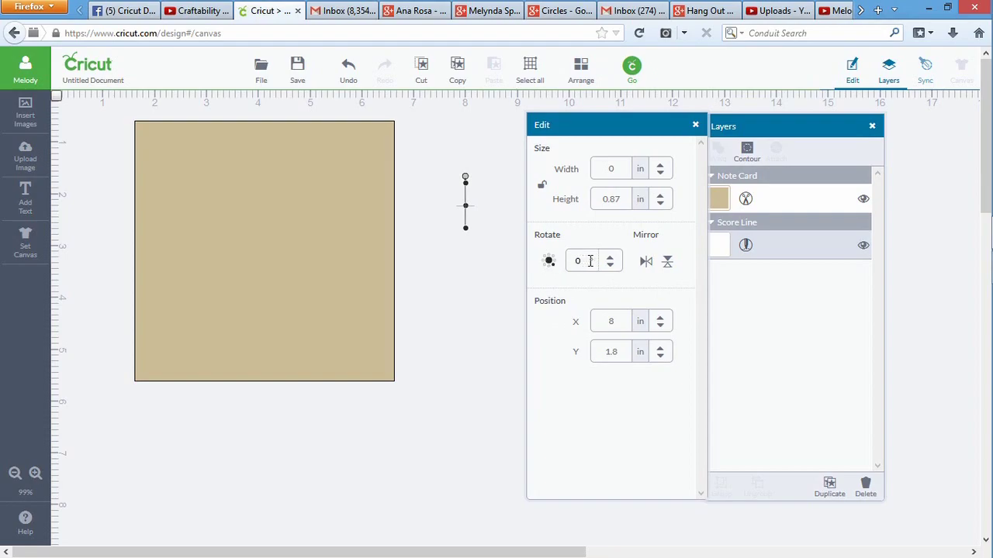
Step: Mirror the score line horizontally and vertically, flipping it back each time
click(646, 263)
click(647, 263)
click(667, 264)
click(667, 264)
Step: Rotate the score line to 45 degrees
click(553, 264)
double_click(548, 262)
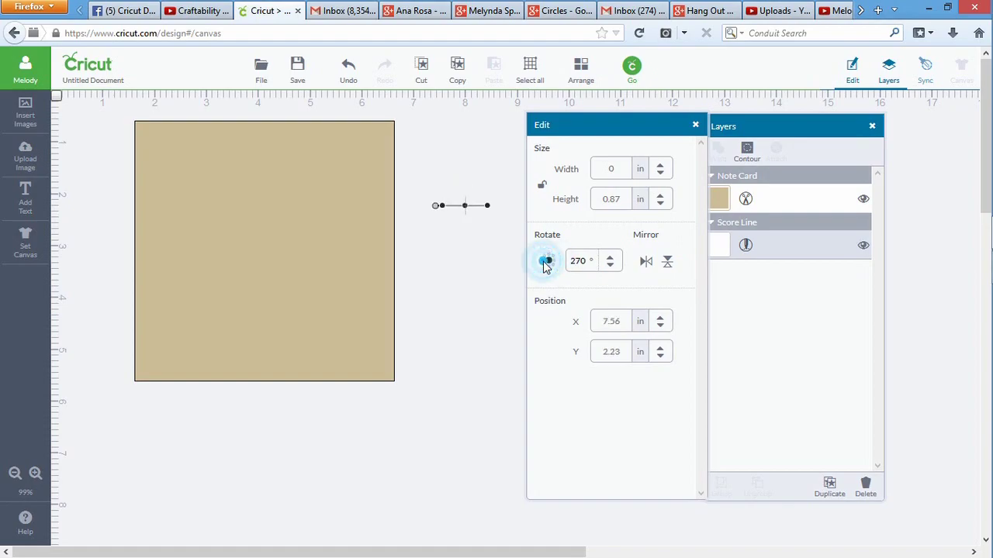
double_click(550, 265)
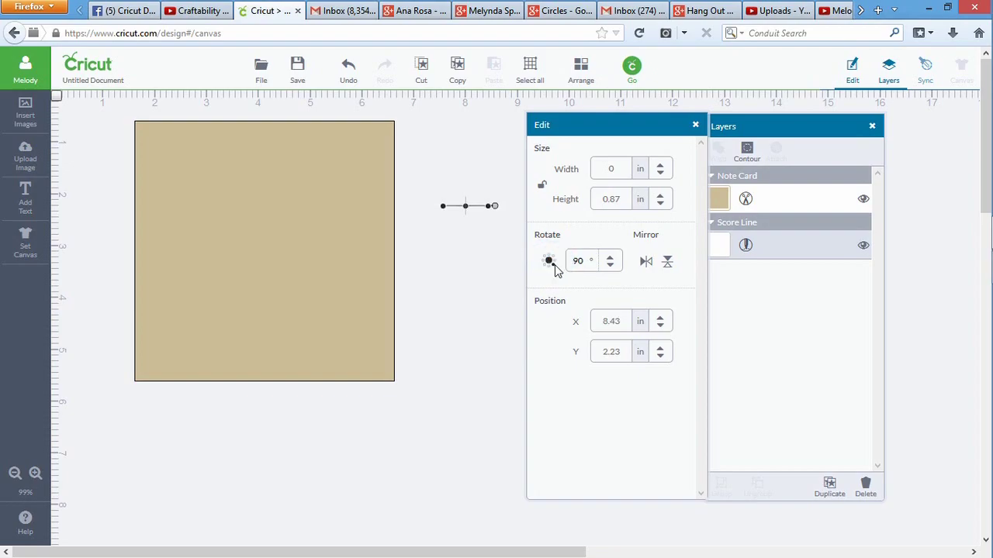
click(554, 267)
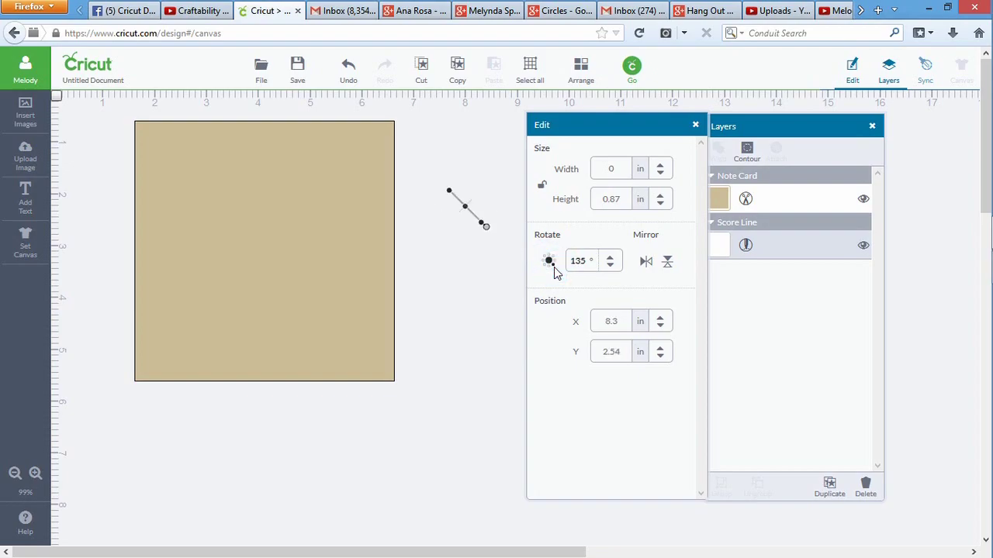
double_click(547, 263)
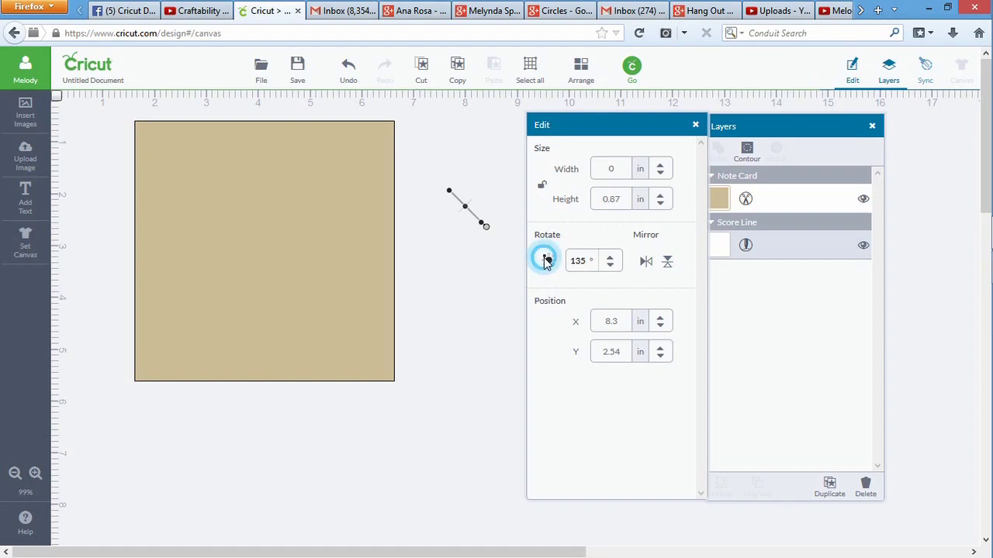
double_click(547, 262)
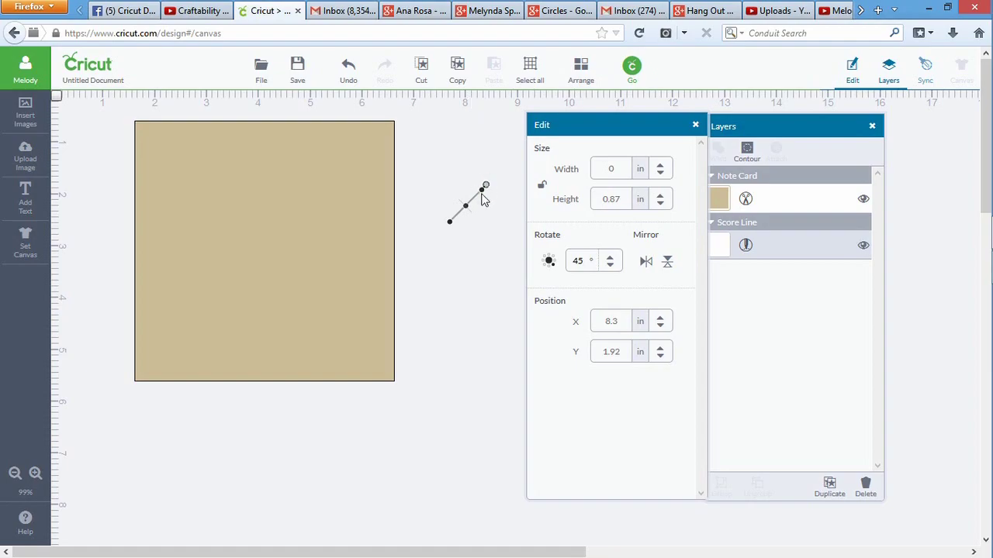
Step: Move the score line onto the square's upper-left corner, to X 2.3 in and Y 0.92 in
click(661, 327)
click(661, 328)
click(661, 327)
click(661, 327)
click(661, 329)
click(660, 329)
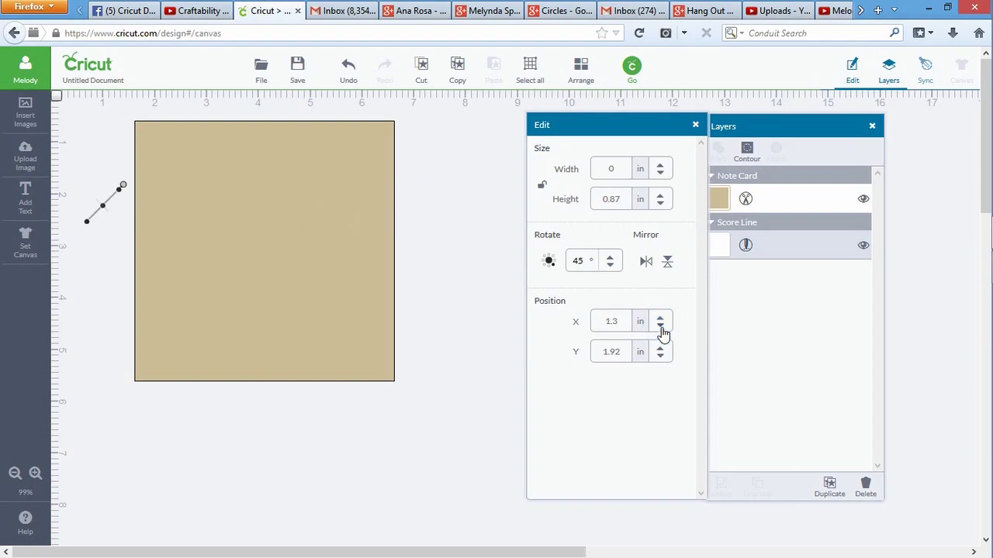
click(660, 319)
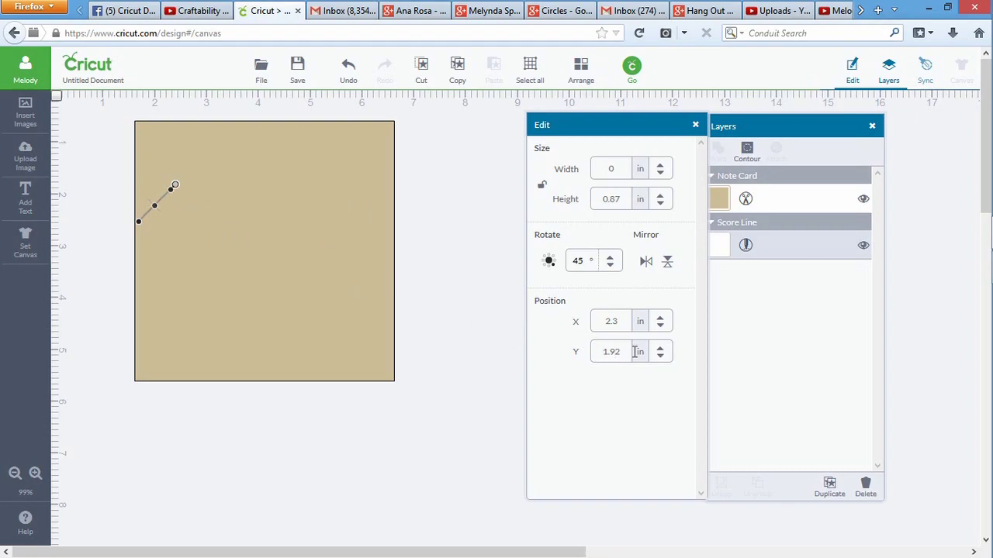
click(660, 351)
click(660, 357)
click(660, 357)
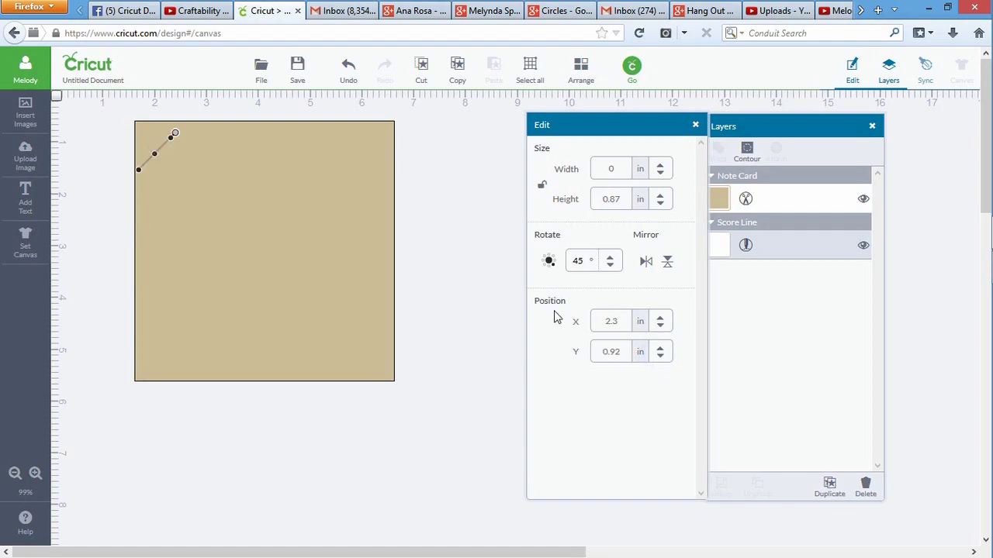
Step: Set the score line's X position to 2.5 in and deselect it
click(612, 321)
drag(613, 321, 618, 321)
key(Return)
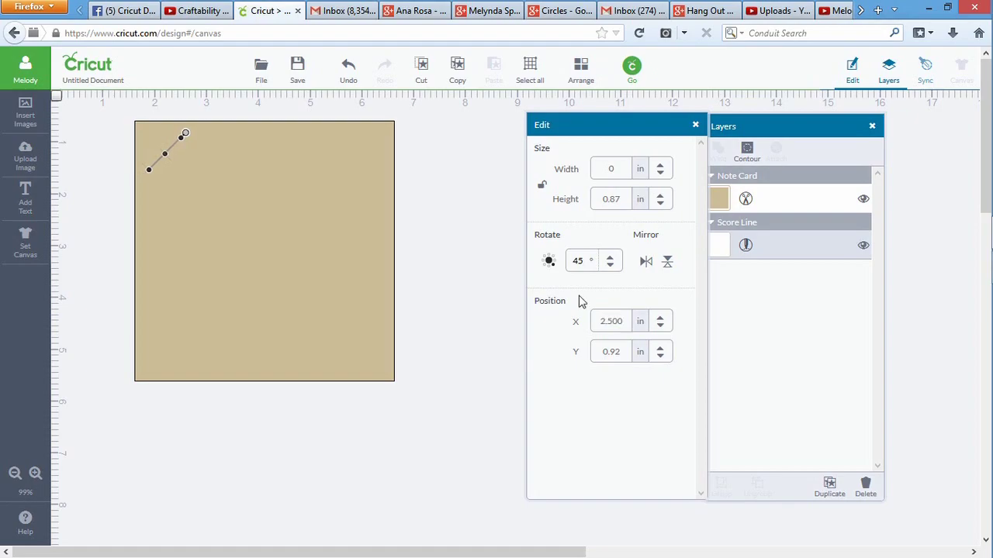
click(122, 194)
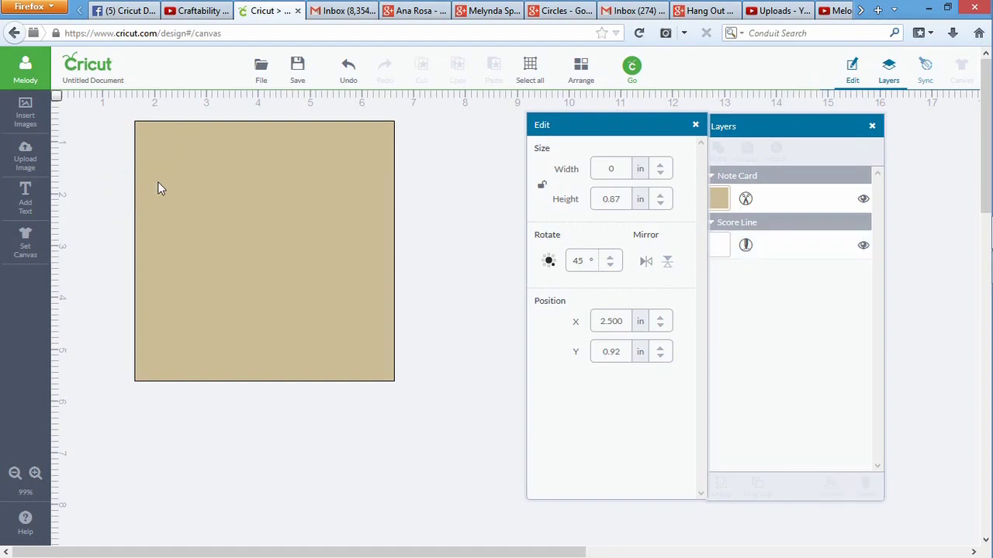
Step: Move the score line to the front of the note card and try to pick it on the canvas
click(781, 245)
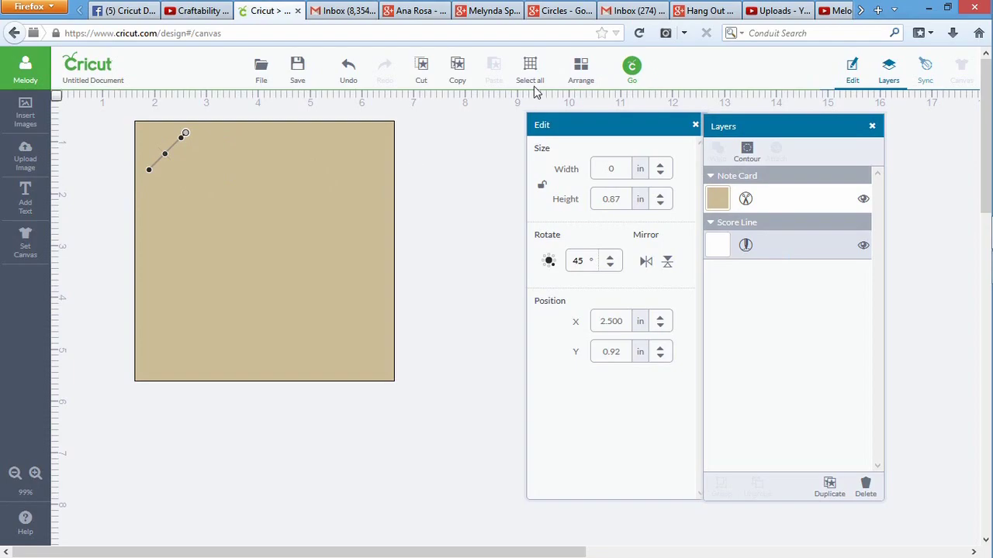
click(580, 71)
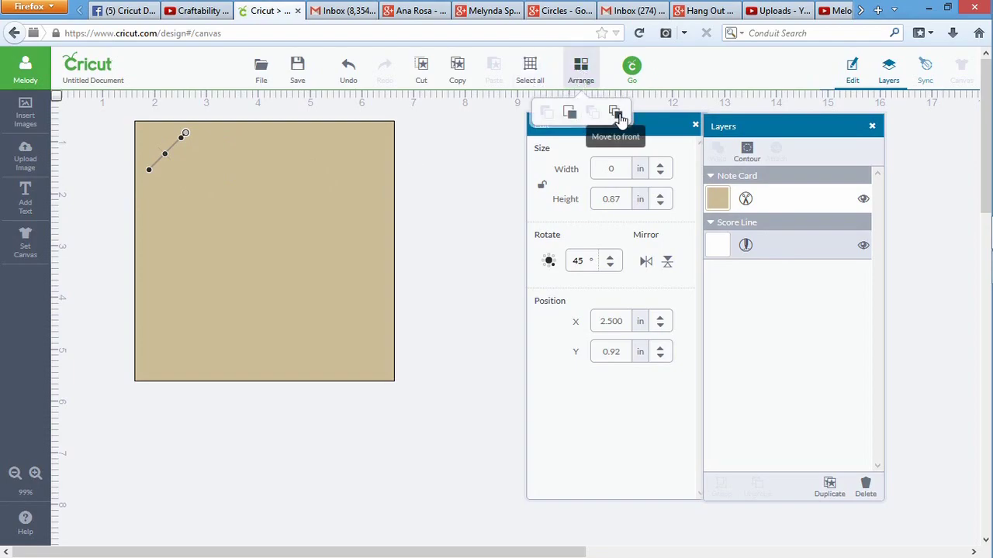
click(617, 114)
click(379, 181)
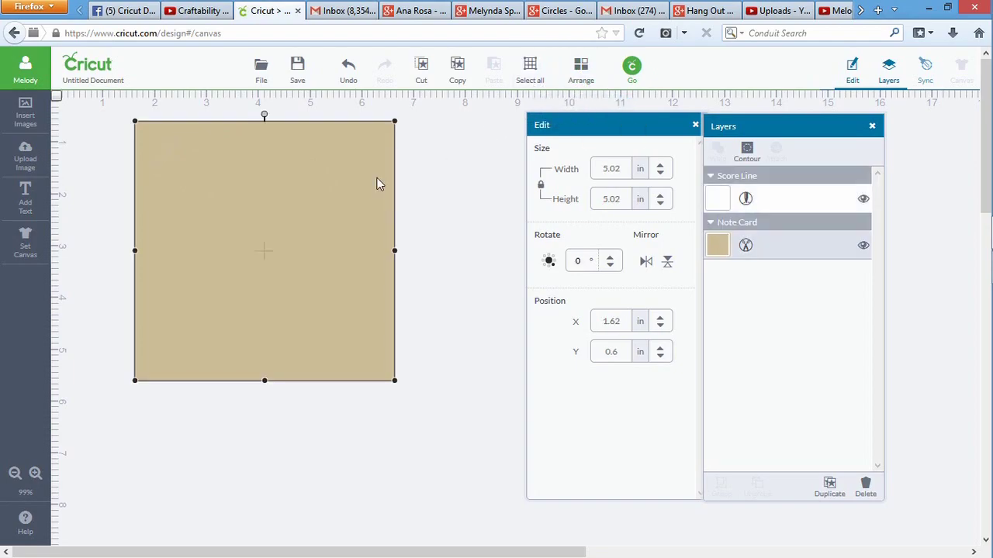
click(161, 158)
Step: Change the score line's line type to Cut and reselect the line through its layer
click(720, 206)
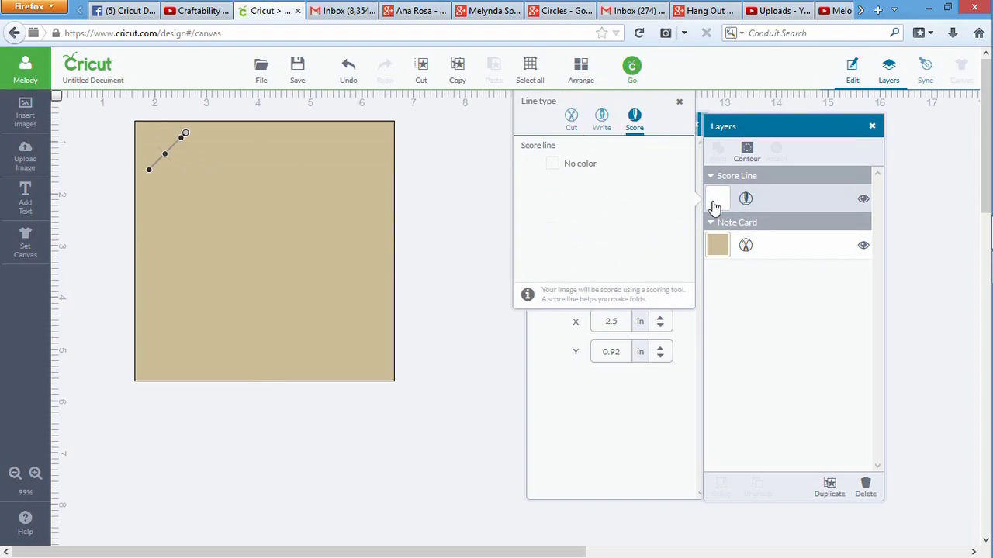
click(770, 197)
click(721, 200)
click(721, 203)
click(720, 203)
click(571, 118)
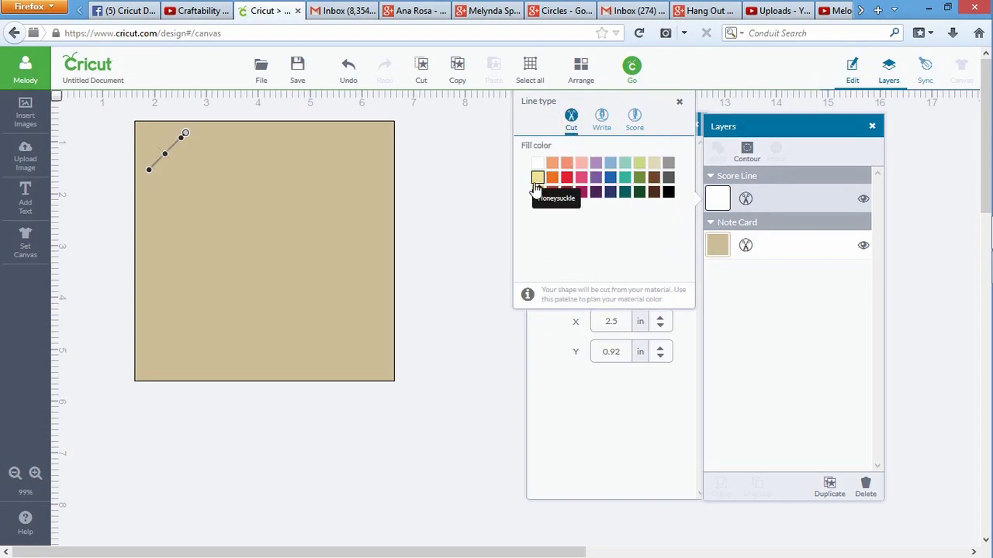
click(476, 215)
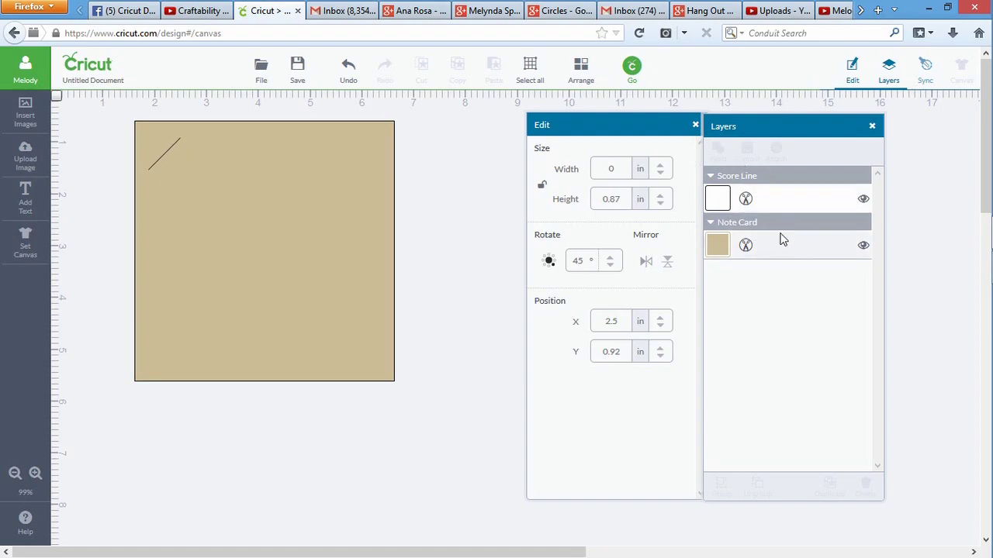
click(777, 200)
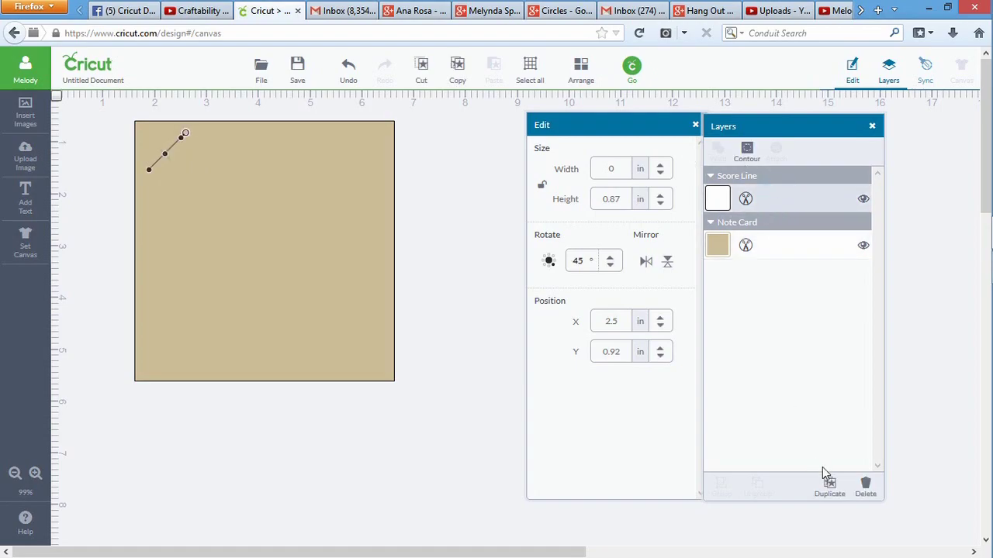
Step: Duplicate the diagonal cut line three times
click(829, 489)
click(830, 490)
click(829, 490)
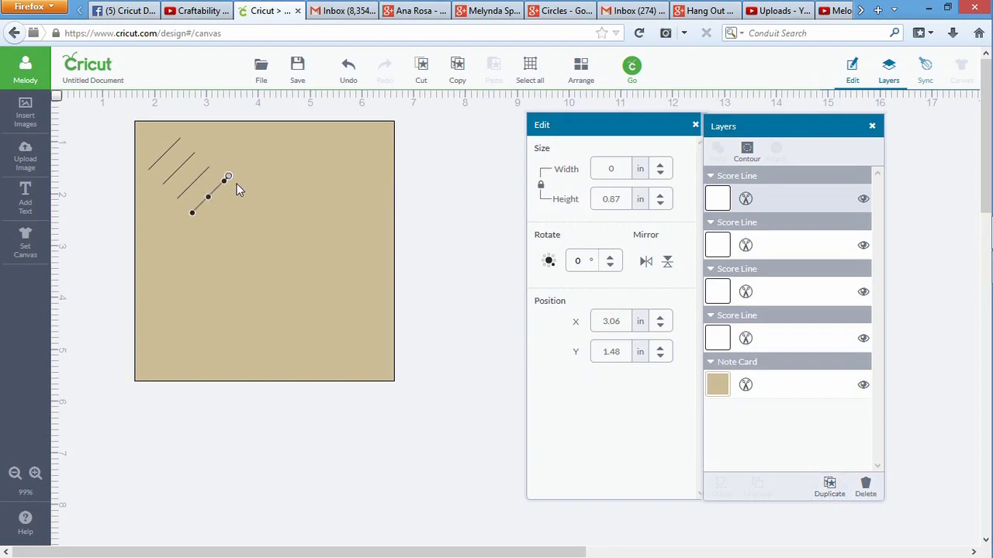
Step: Move the newest copy of the line near the card's lower-right corner, to X 6.06 in and Y 4.53 in
click(660, 319)
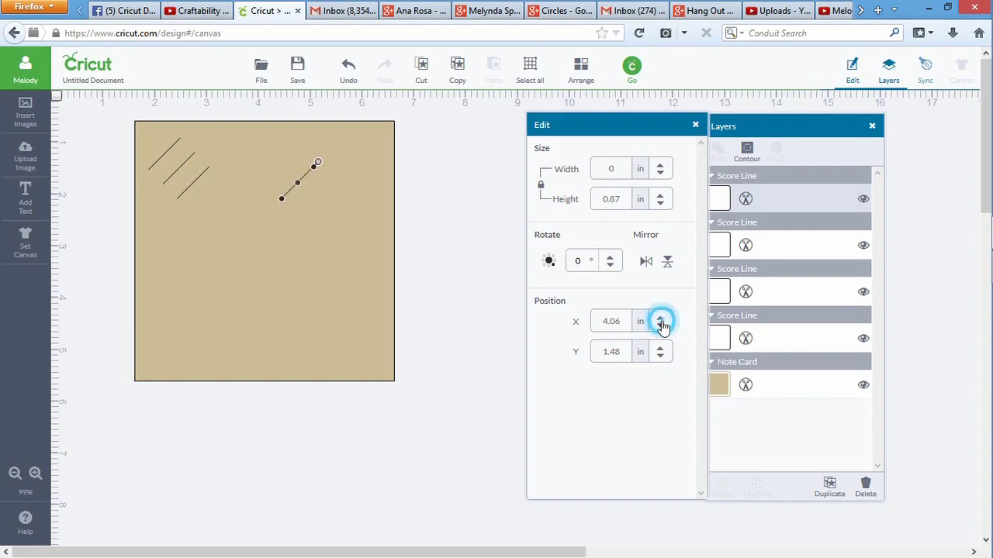
click(660, 319)
click(660, 318)
click(661, 358)
click(660, 347)
click(660, 347)
click(660, 348)
click(661, 350)
click(660, 350)
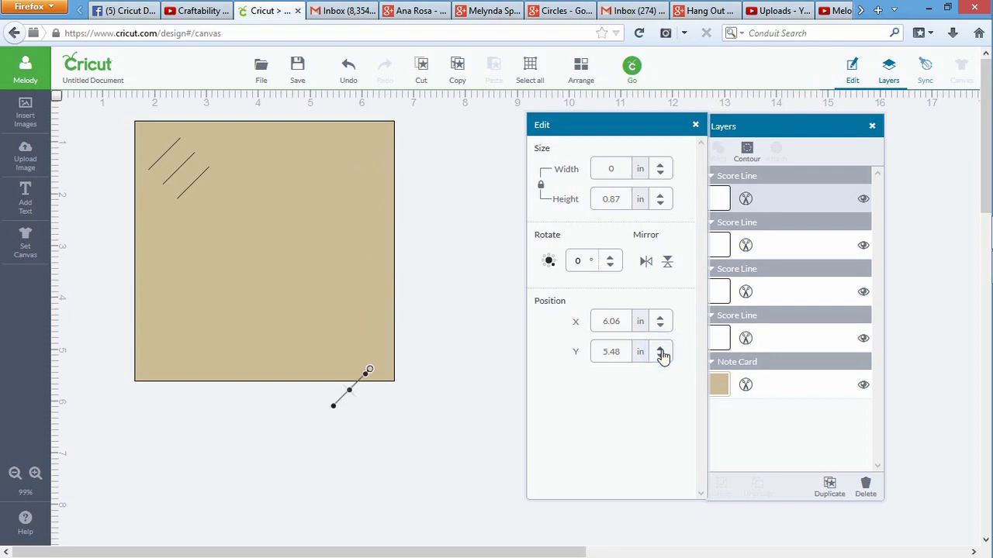
click(661, 355)
drag(614, 351, 627, 352)
text(530)
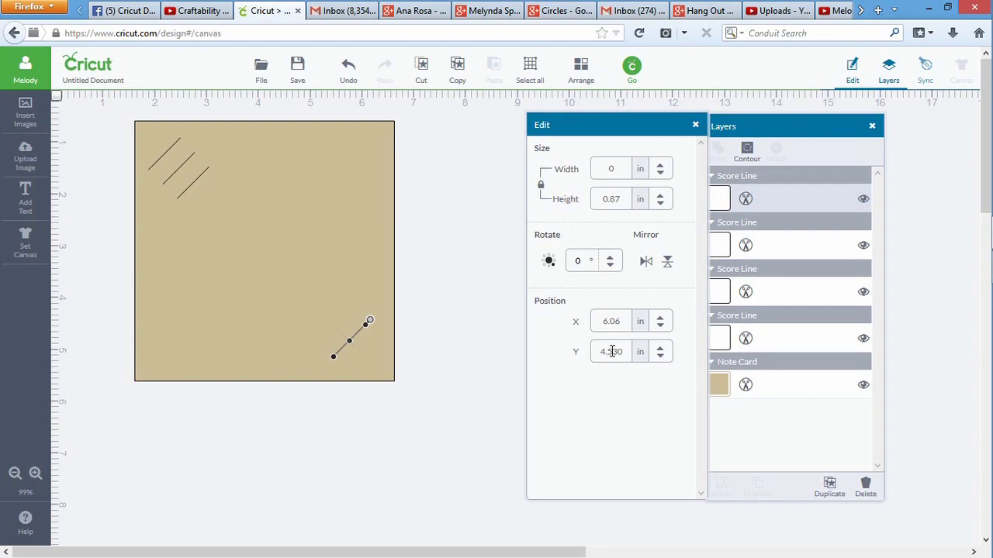
Step: Fine-tune the lower-right line's position to X 6.16 in and Y 4.65 in
drag(612, 352, 618, 354)
text(90)
drag(613, 322, 618, 326)
text(165)
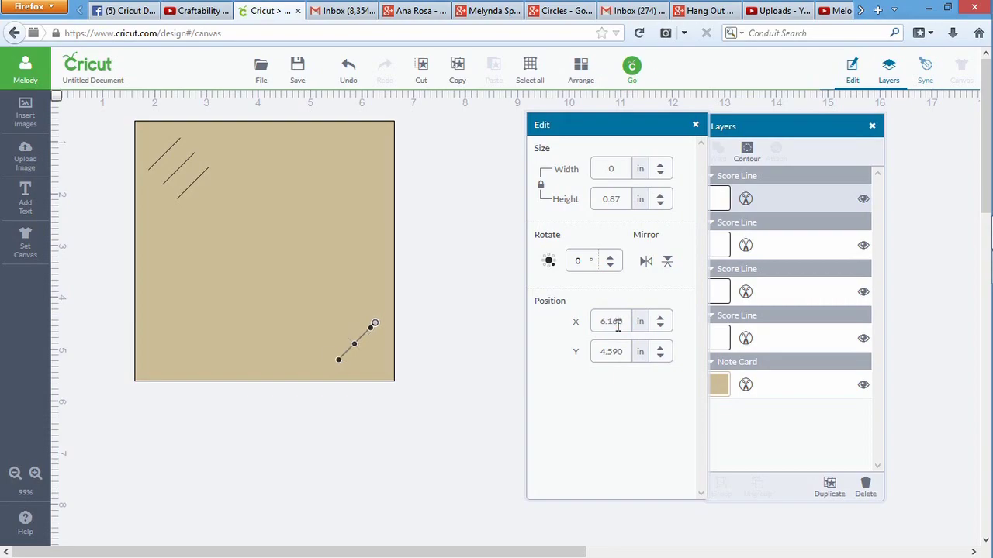
drag(611, 351, 620, 351)
text(65)
Step: Move the innermost remaining upper-left copy to X 6.06 in and rotate it to 315°
click(209, 176)
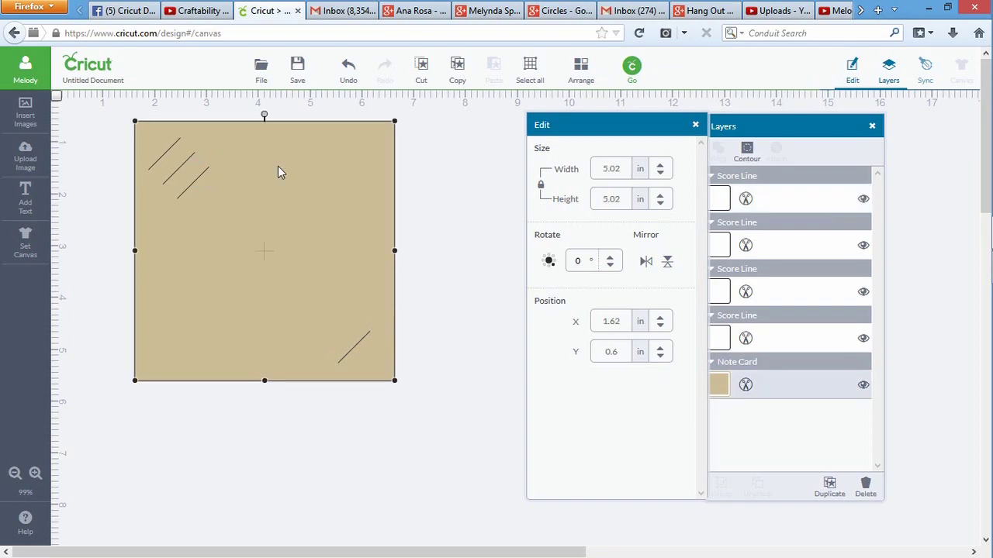
click(780, 246)
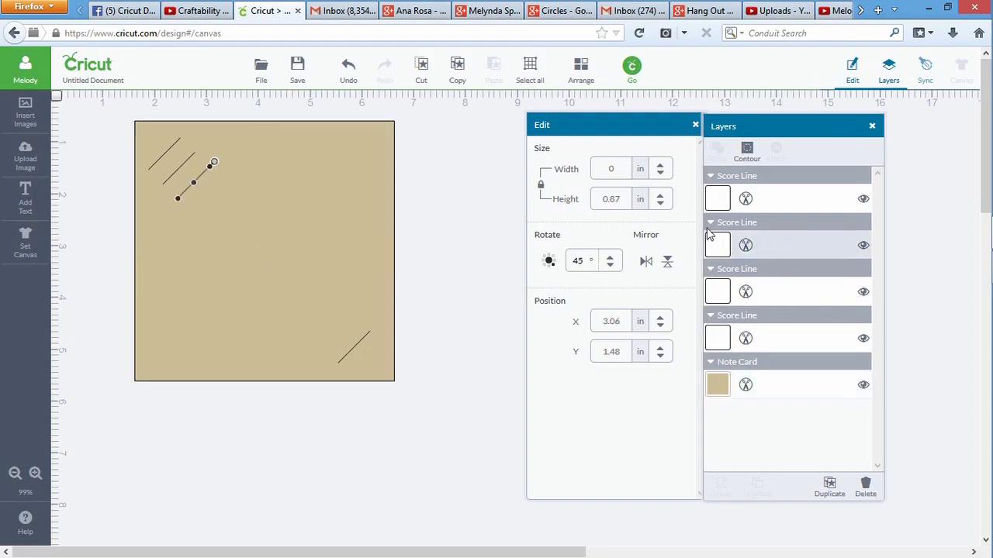
click(659, 318)
click(660, 318)
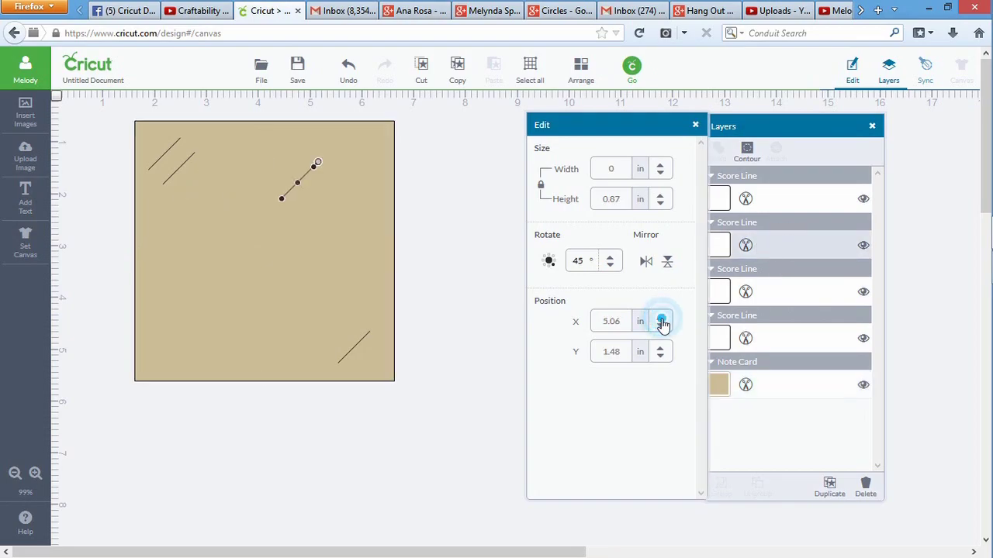
click(660, 318)
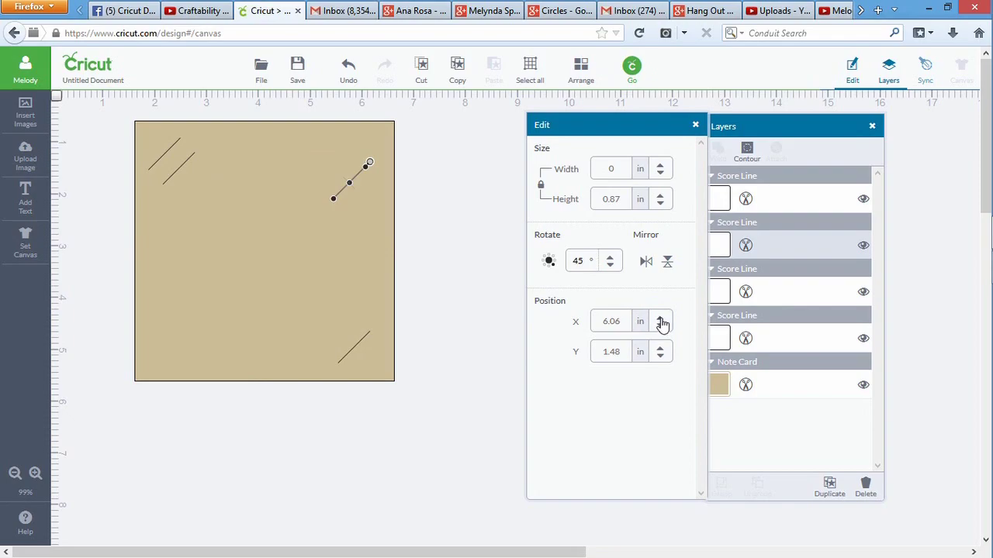
click(546, 261)
click(546, 260)
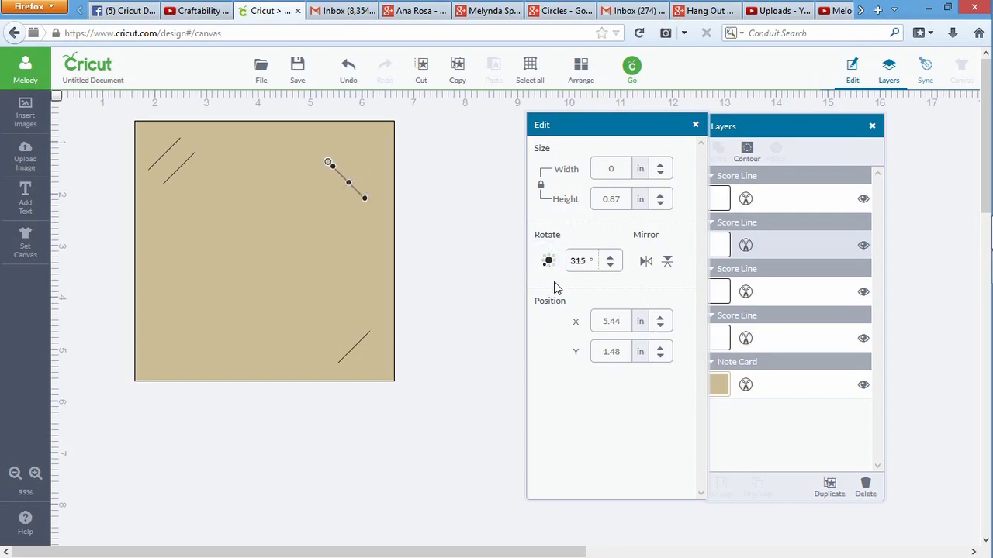
Step: Check the position values of the original upper-left corner line as a reference for the rotated line
click(660, 318)
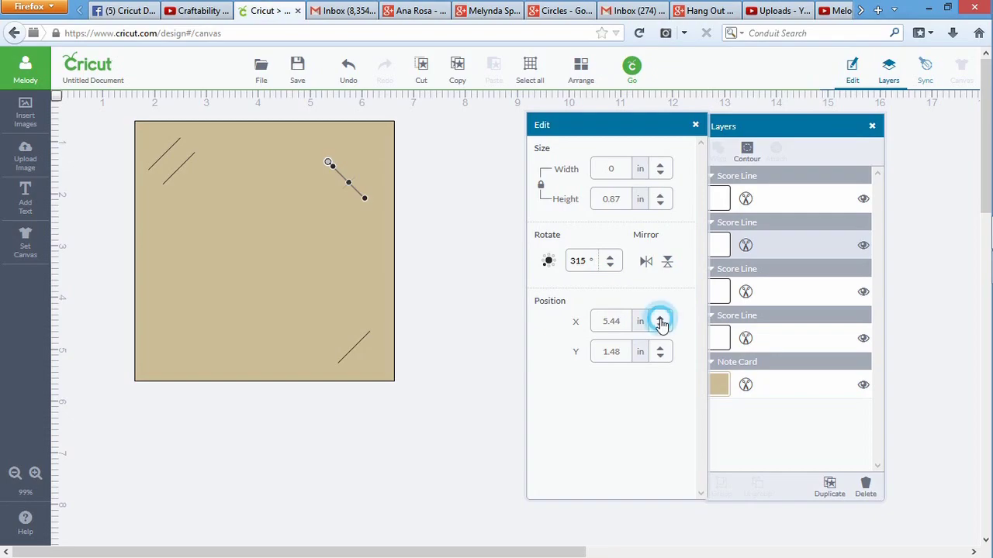
click(660, 327)
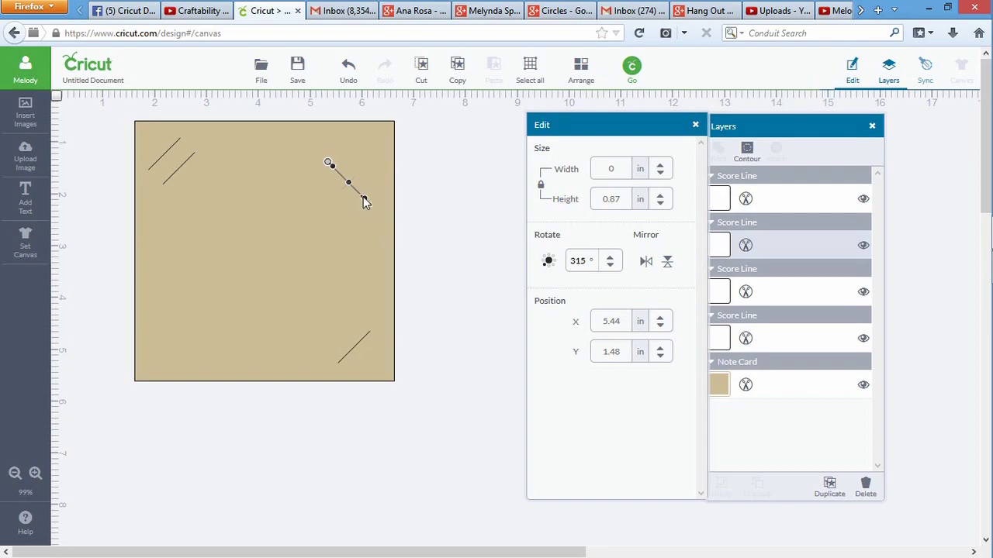
click(359, 342)
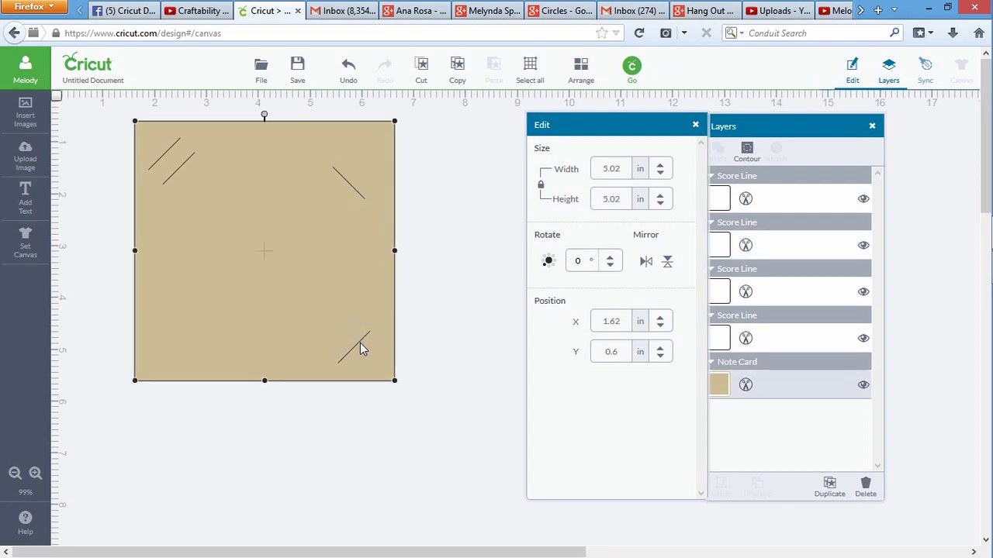
click(794, 346)
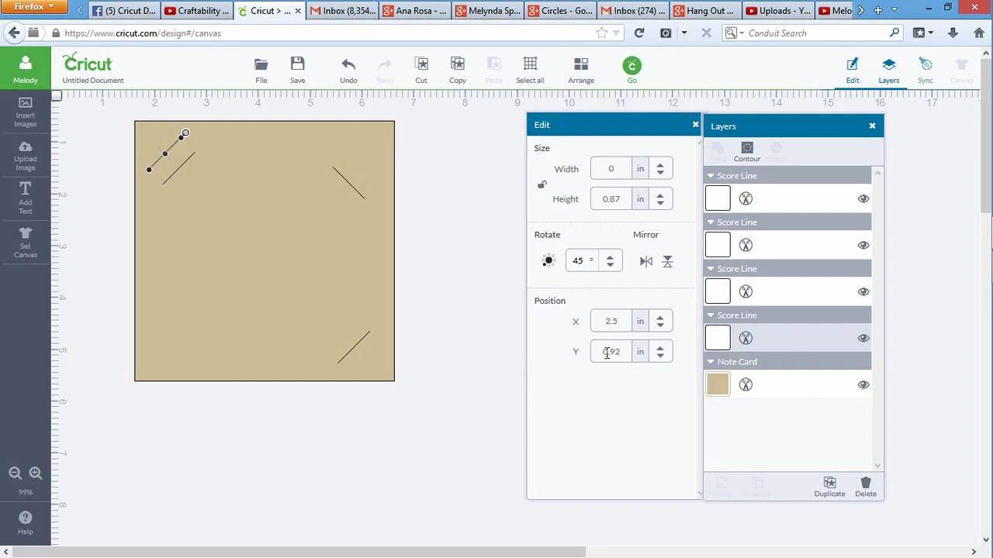
click(770, 198)
Step: Set the rotated upper-right line's Y position to 0.92 in
click(779, 245)
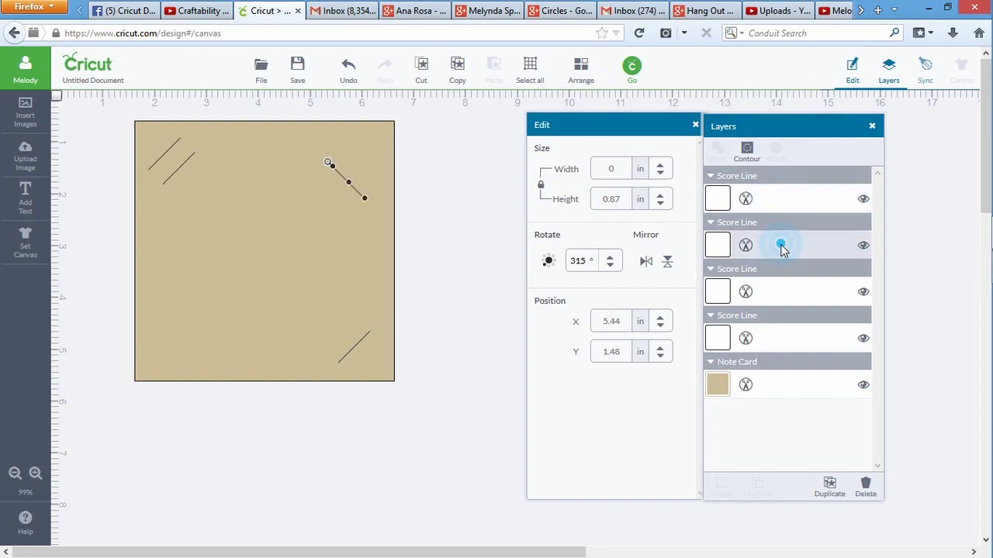
click(604, 352)
key(BackSpace)
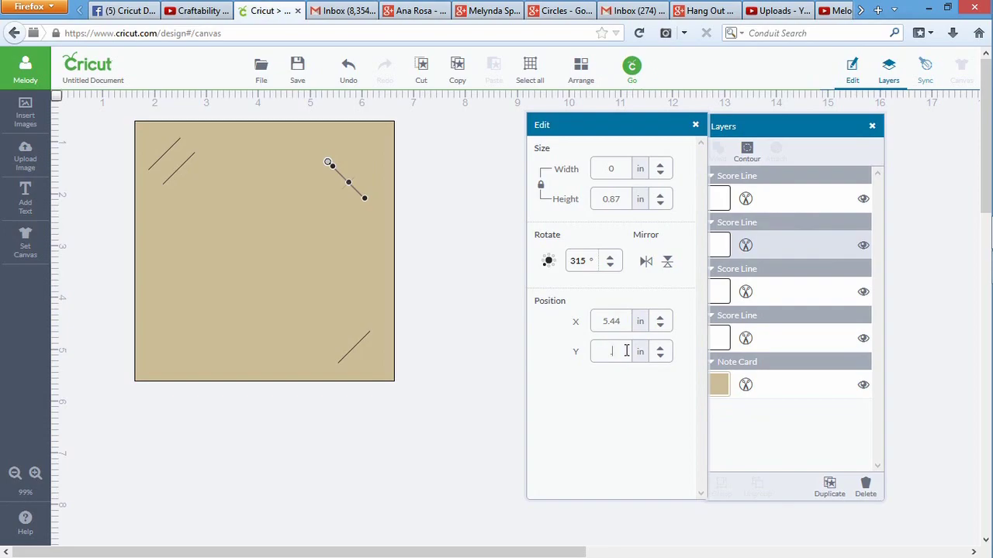
text(.092)
key(Return)
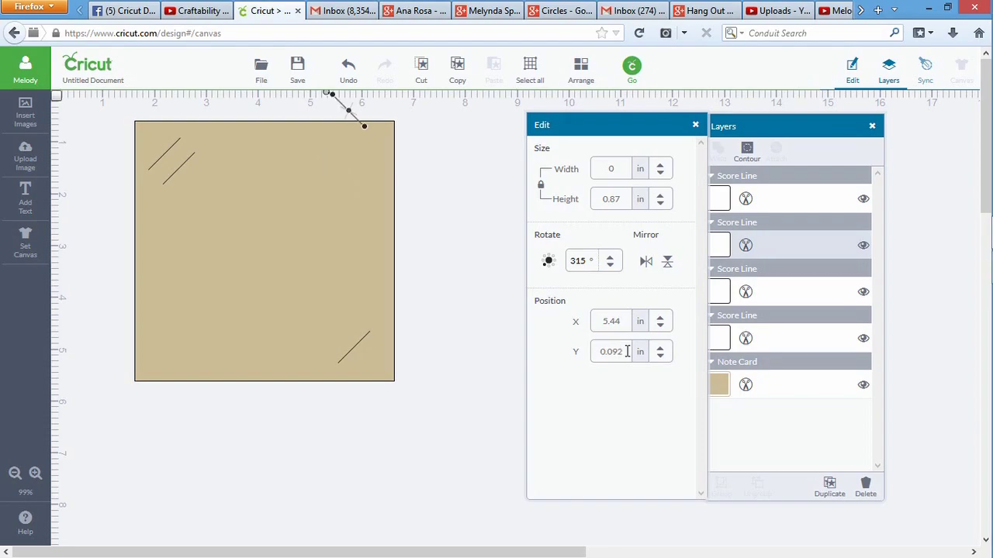
drag(613, 351, 609, 353)
key(BackSpace)
key(Return)
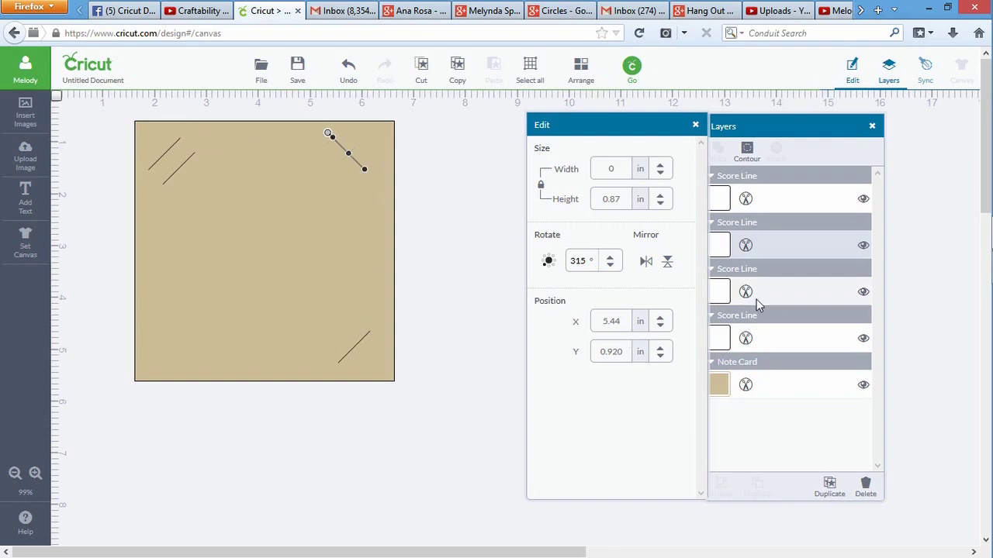
Step: Check the lower-right line's position and rotate the upper-right line back to 45°
click(785, 200)
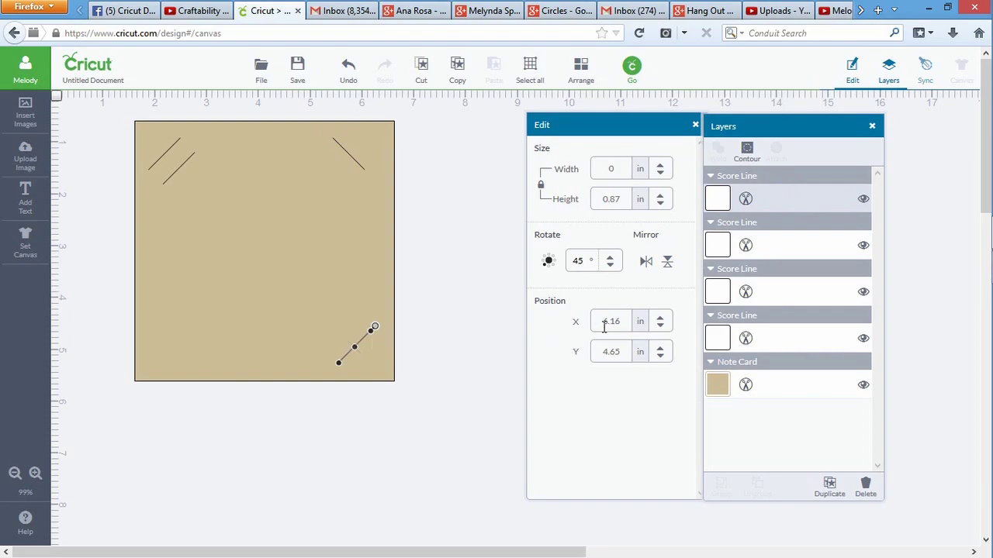
click(801, 258)
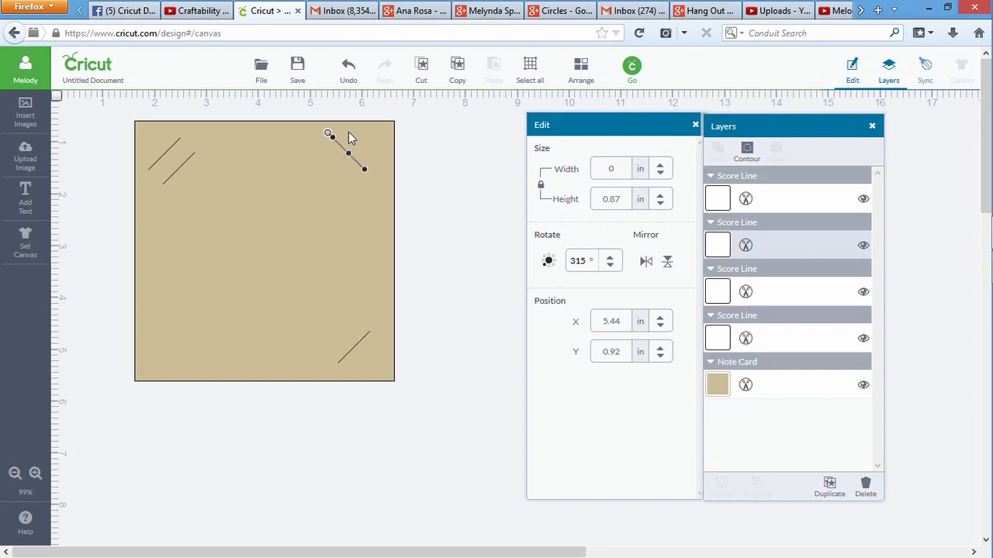
click(551, 260)
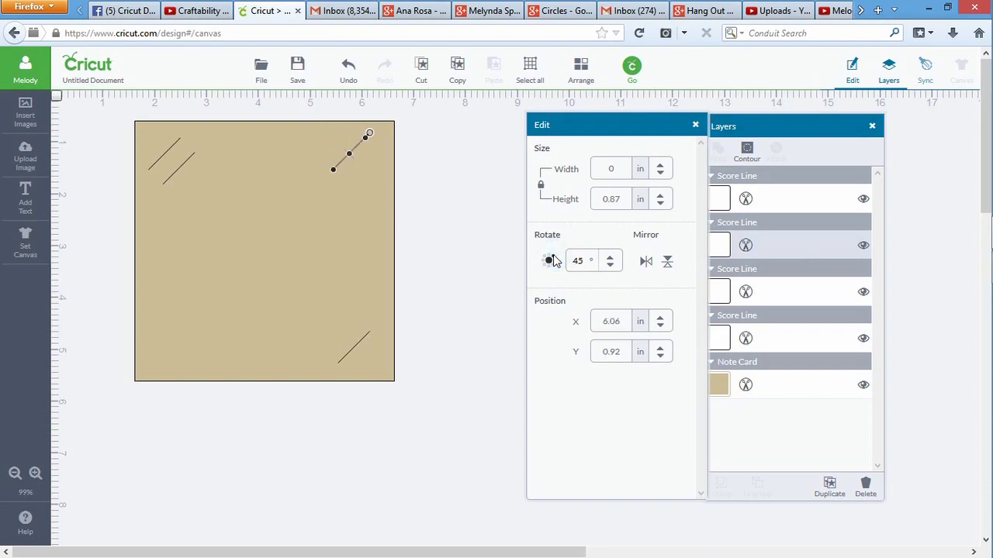
Step: Set the upper-right line's X position to 6.16 in to match the lower-right line
click(793, 204)
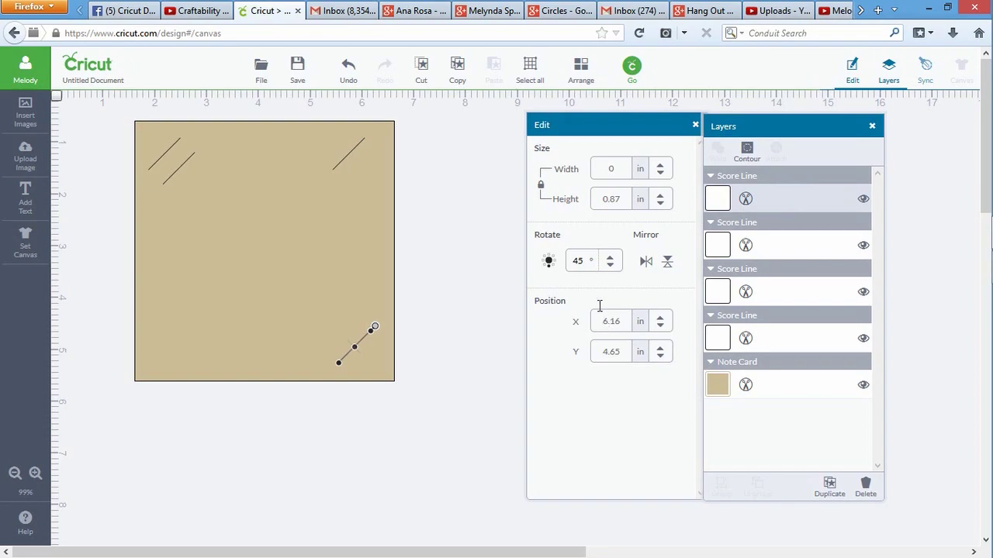
click(784, 248)
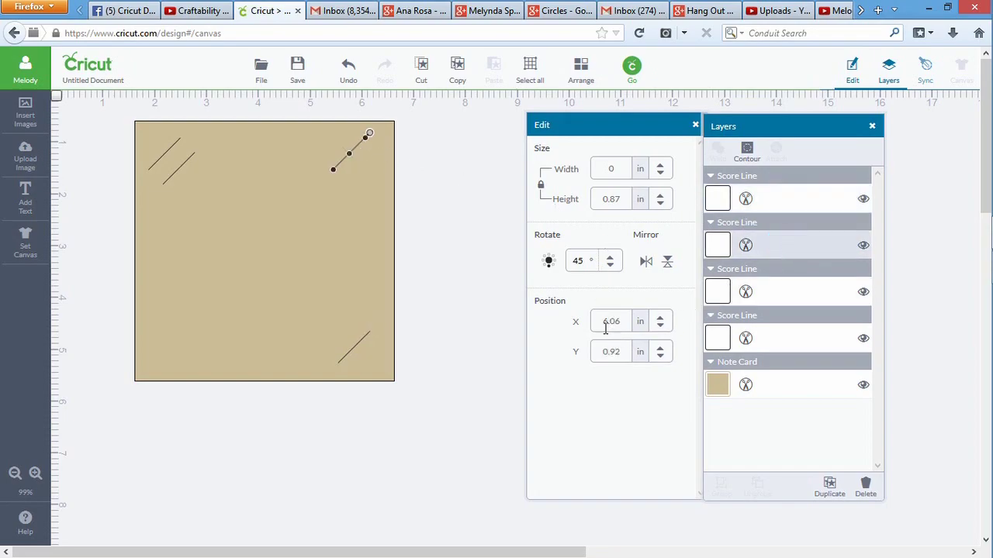
drag(604, 321, 613, 322)
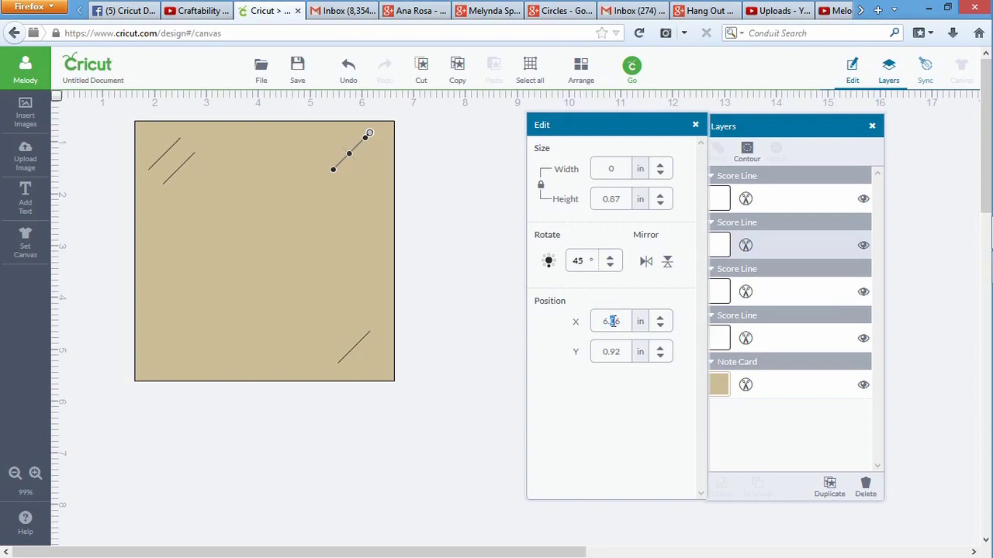
text(1)
click(626, 323)
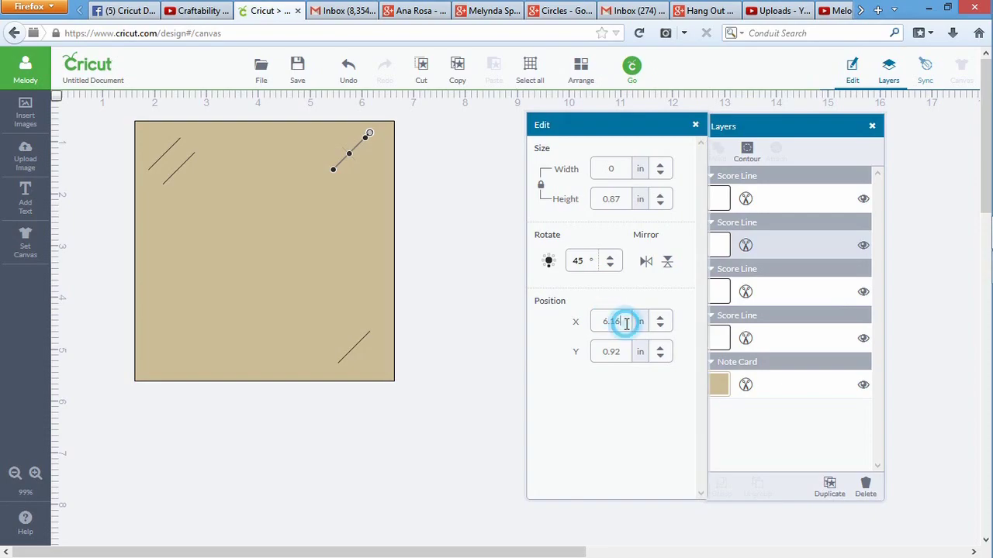
text(0)
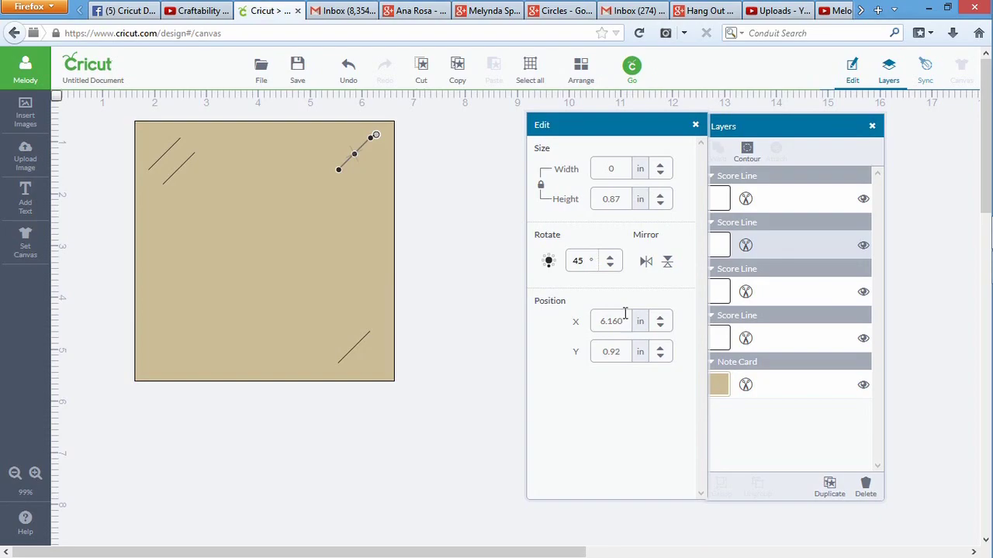
Step: Rotate the upper-right line to 135° so it slants across its corner
click(549, 261)
click(550, 261)
click(550, 261)
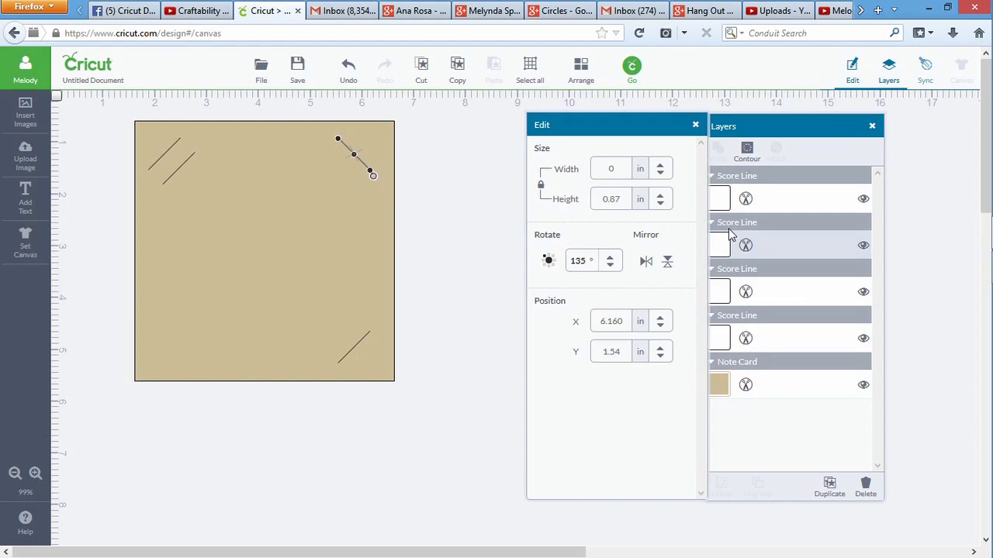
Step: Move the extra upper-left copy to the card's lower-left area by setting its Y position to 4.65 in, matching the lower-right line
click(777, 302)
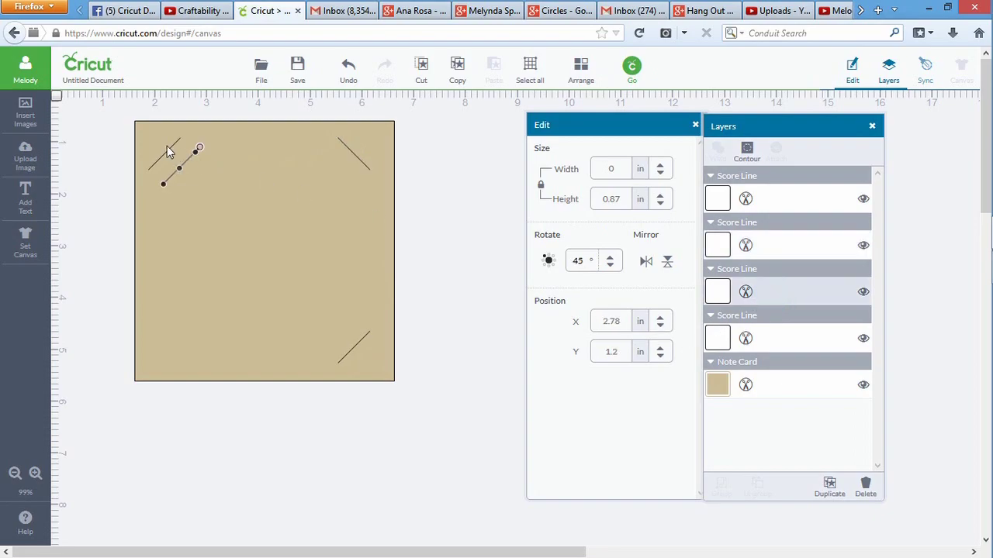
click(776, 204)
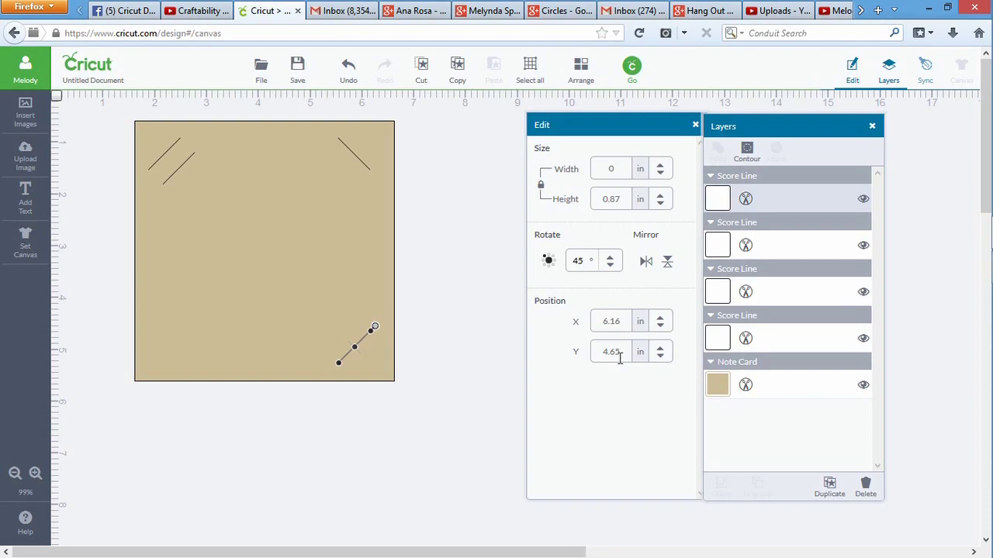
click(789, 245)
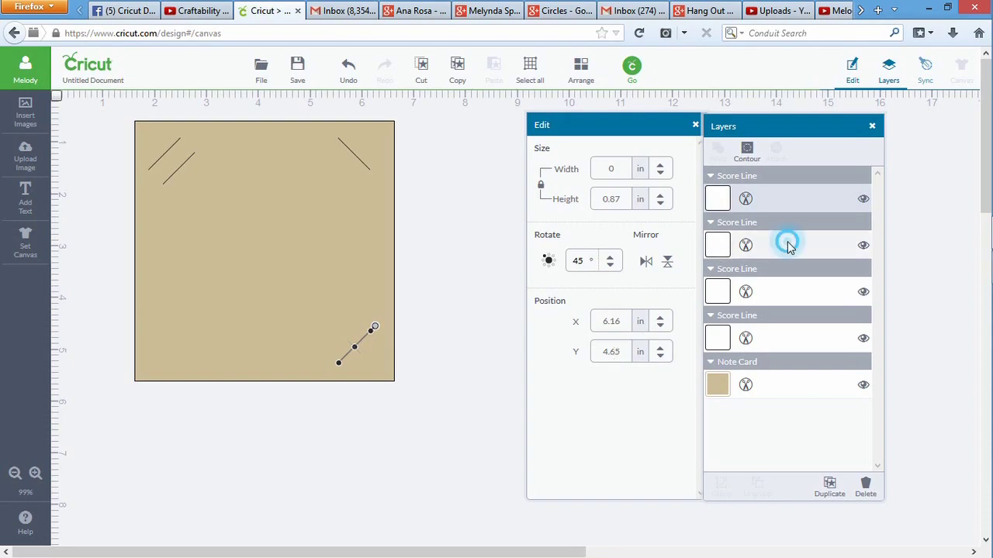
click(789, 291)
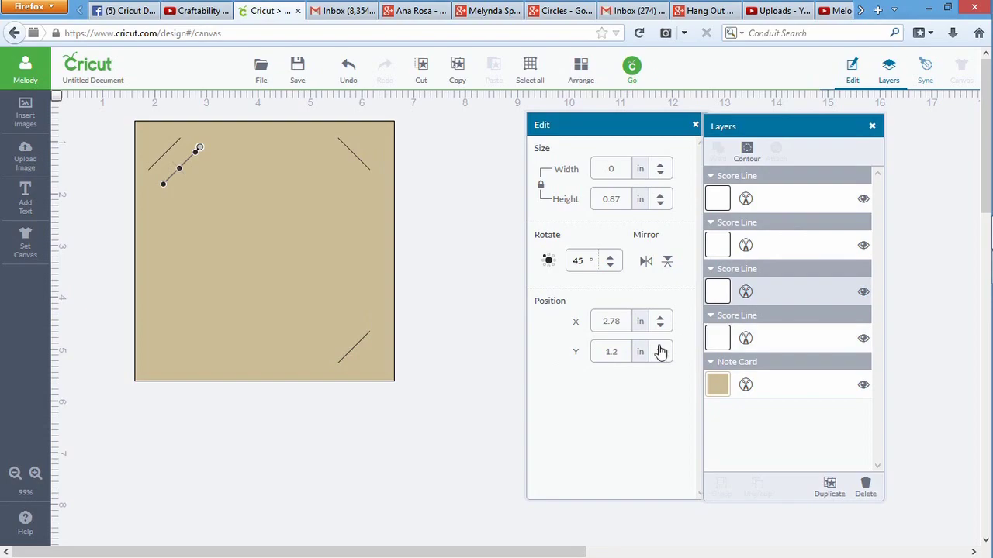
double_click(606, 351)
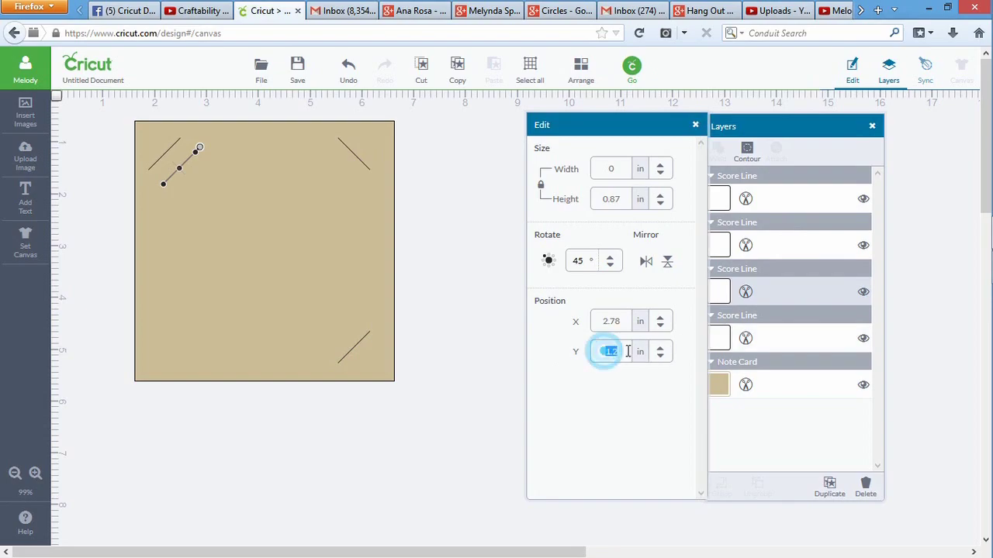
text(4.6)
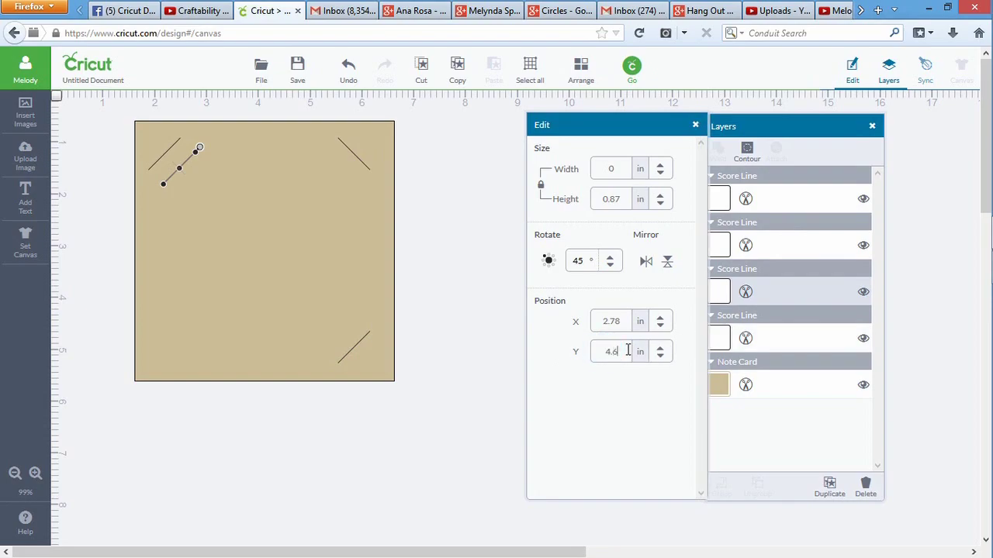
text(50)
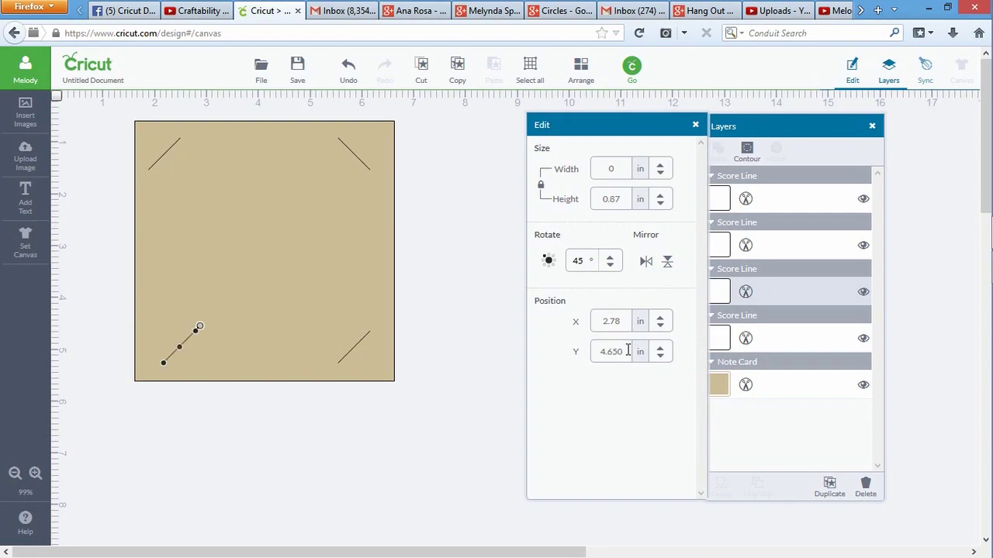
click(784, 227)
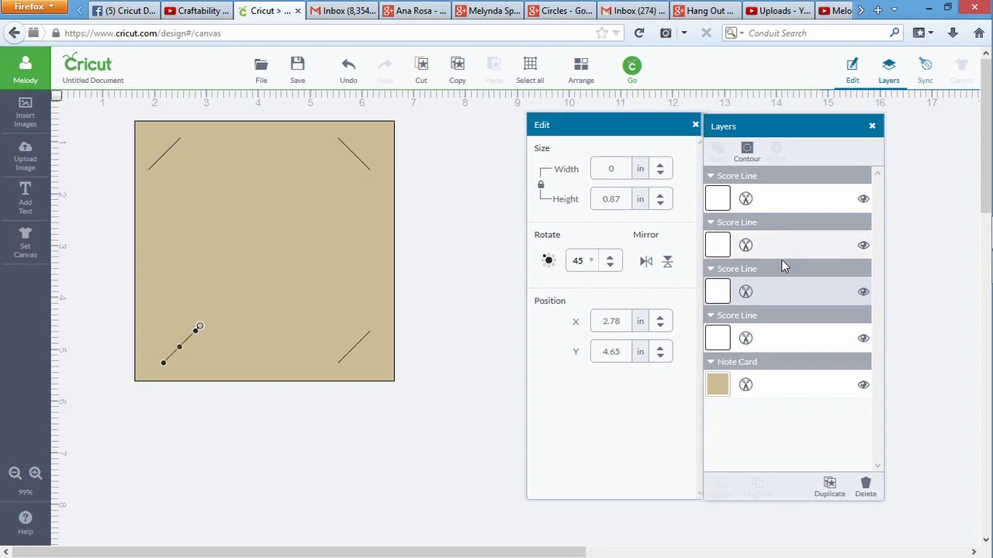
Step: Check the upper-left line's X position and set the lower-left line's X position to 2.500 in to match
click(783, 342)
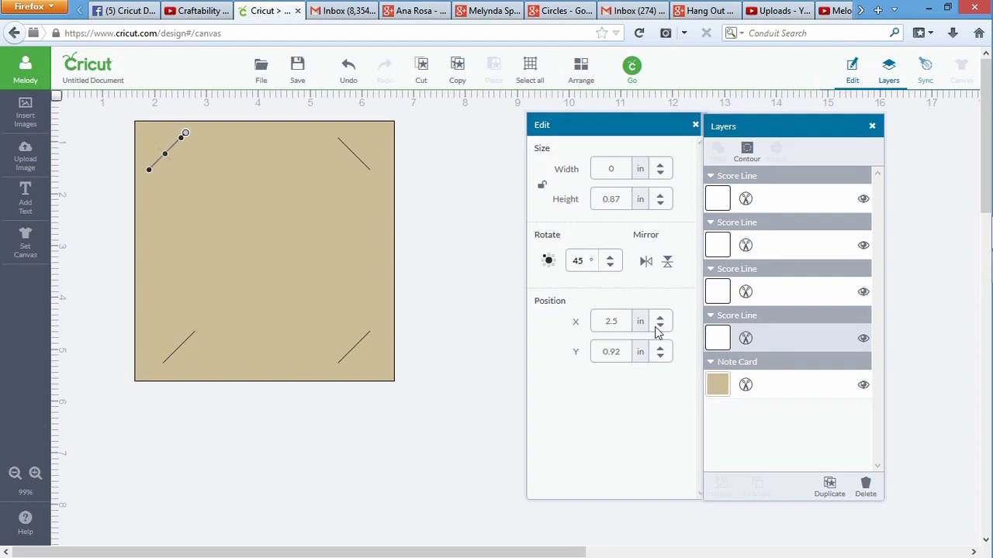
click(779, 245)
click(773, 293)
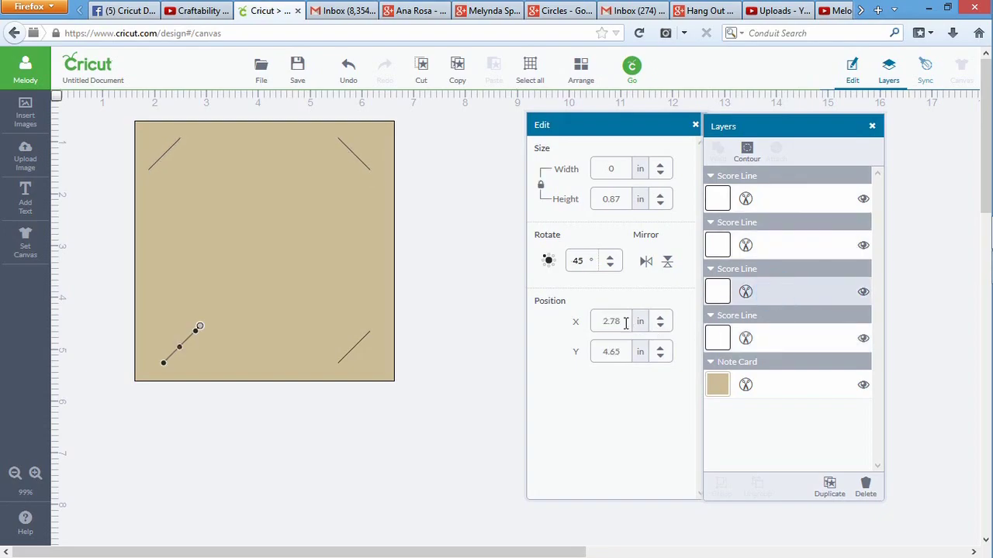
double_click(614, 320)
text(500)
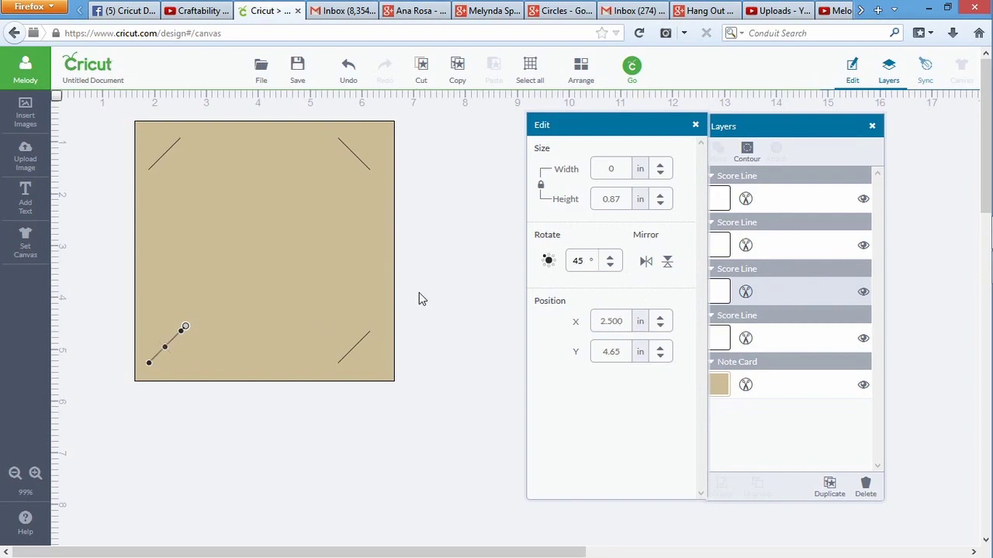
Step: Rotate the lower-left line to 135° so it slants across its corner, and deselect it
click(550, 262)
click(552, 263)
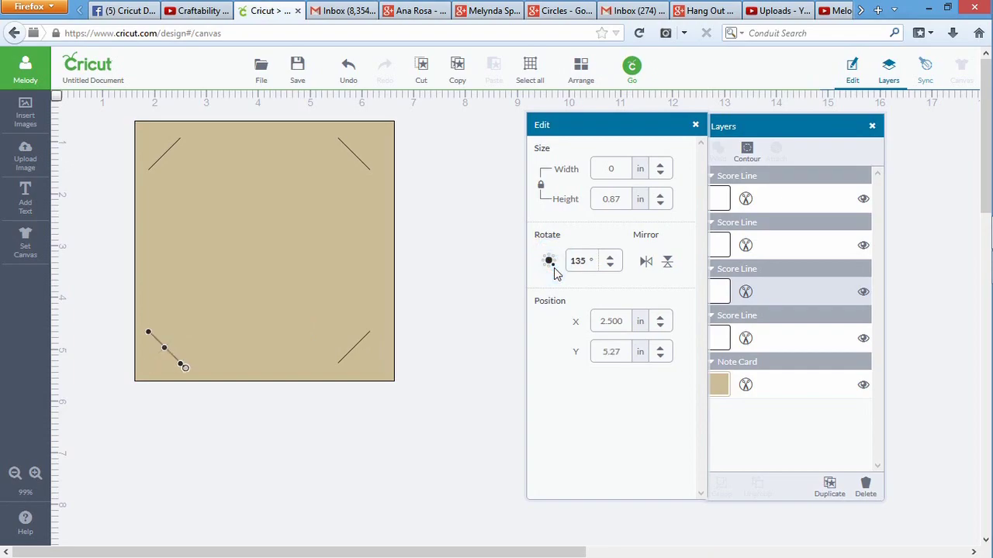
click(458, 349)
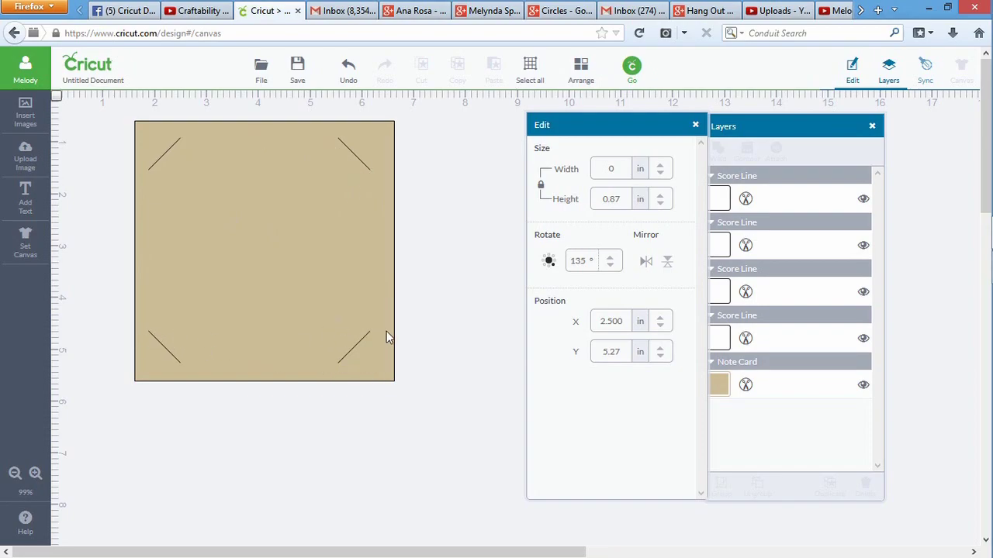
Step: Shift the card to about X 1.49 in, Y 0.57 in so the four lines sit centred on it
drag(288, 310, 283, 313)
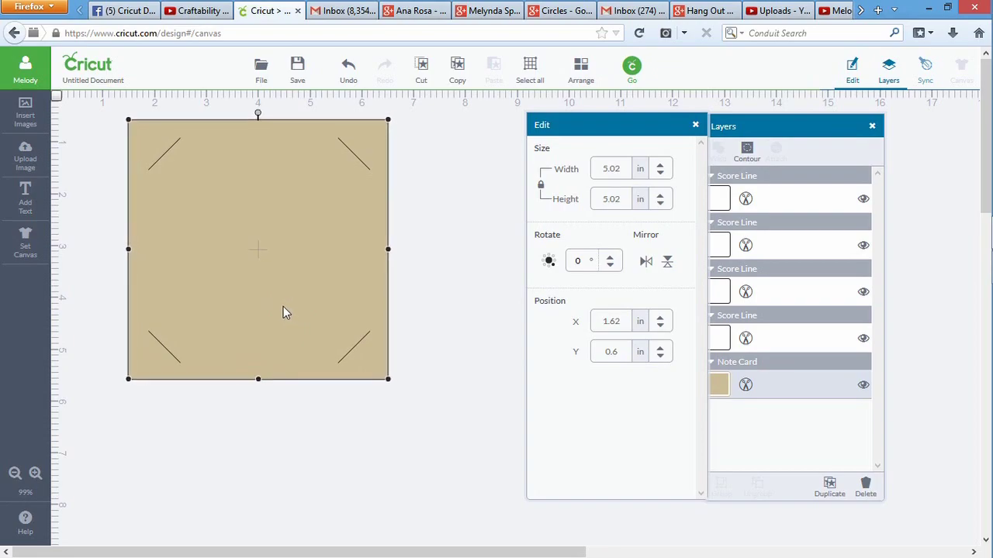
drag(283, 312, 283, 312)
Step: Preview the cutting mats for the lines and the card, and return to the canvas
click(633, 70)
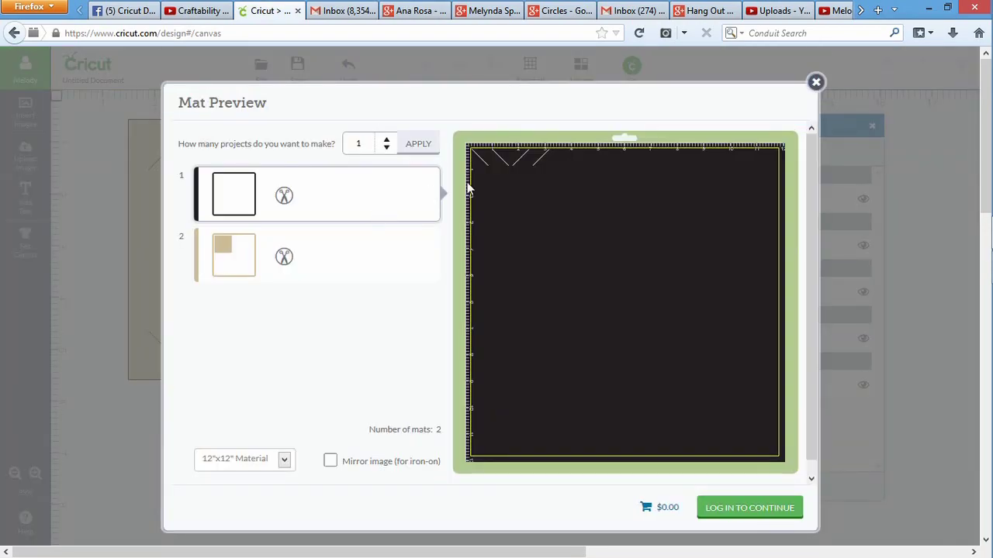
click(363, 249)
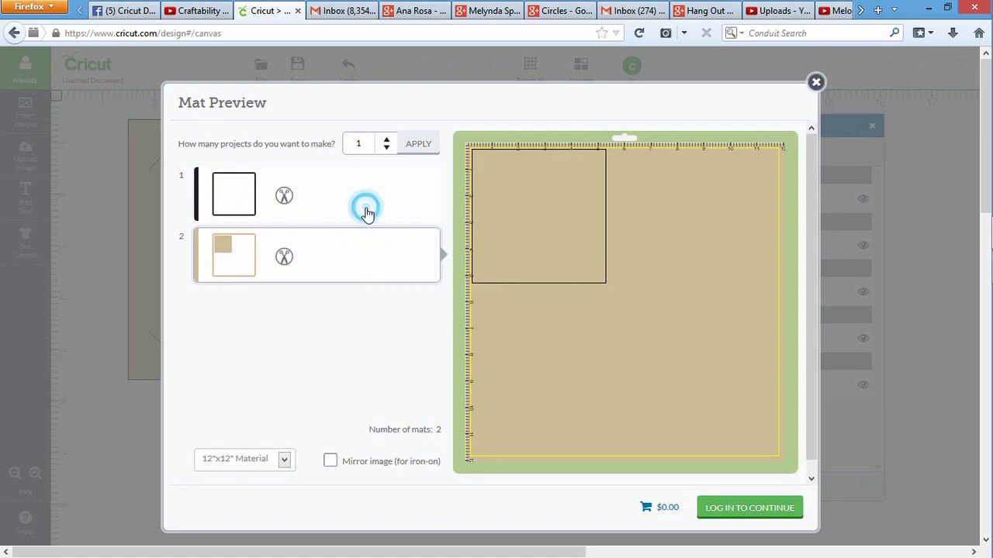
click(816, 82)
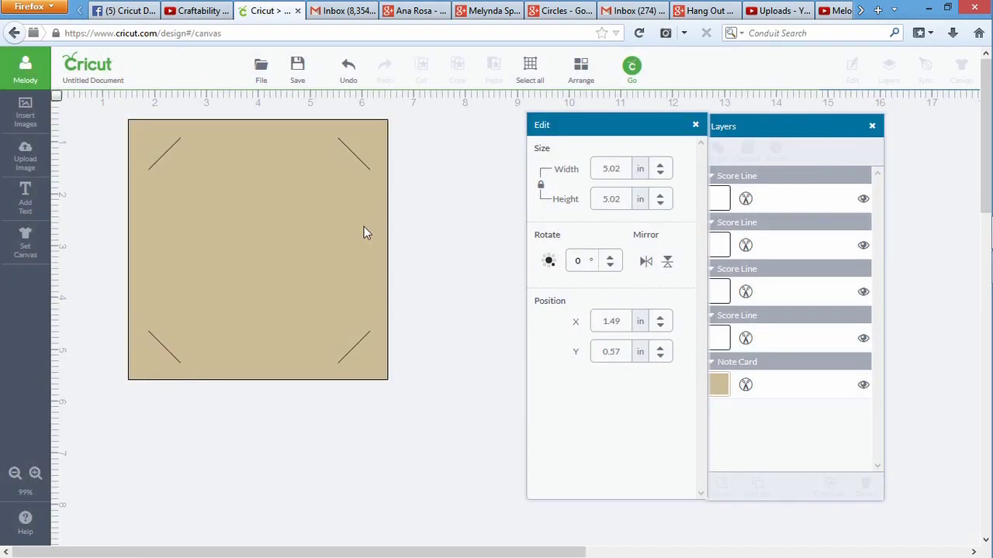
Step: Select all four score line layers and attach them to one another
drag(791, 126, 550, 115)
click(539, 186)
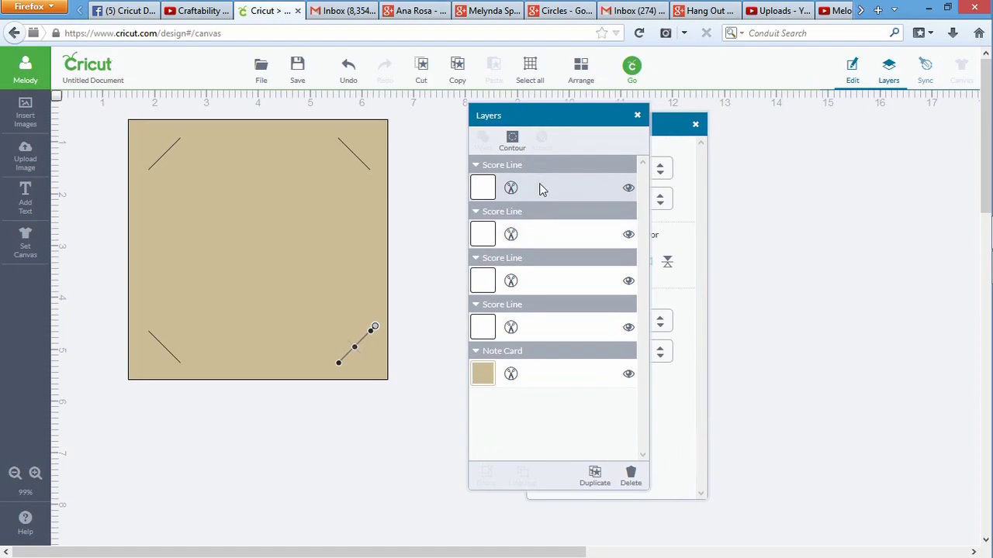
shift+click(543, 231)
shift+click(536, 281)
shift+click(535, 317)
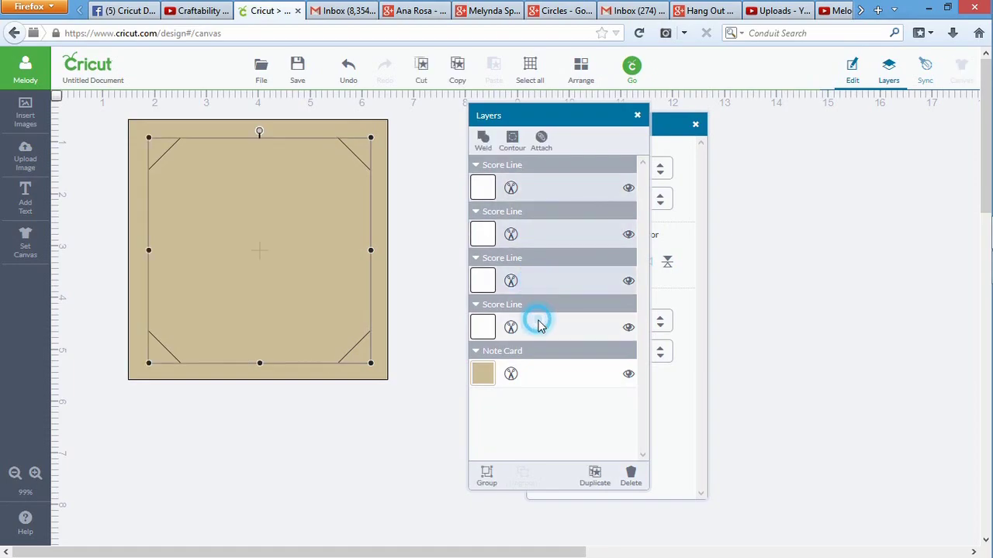
click(541, 141)
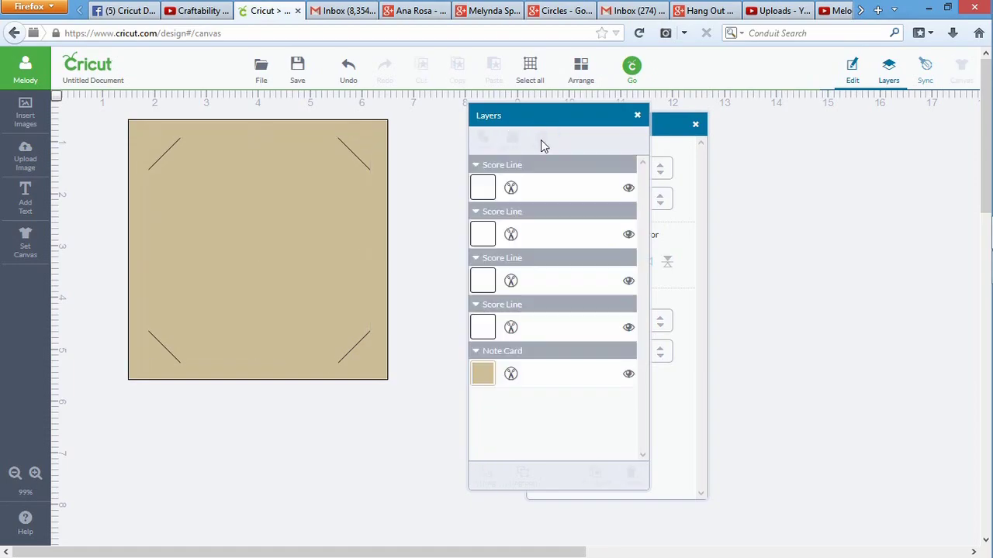
Step: Add the note card to the selection of attached lines and attach them all together
click(308, 195)
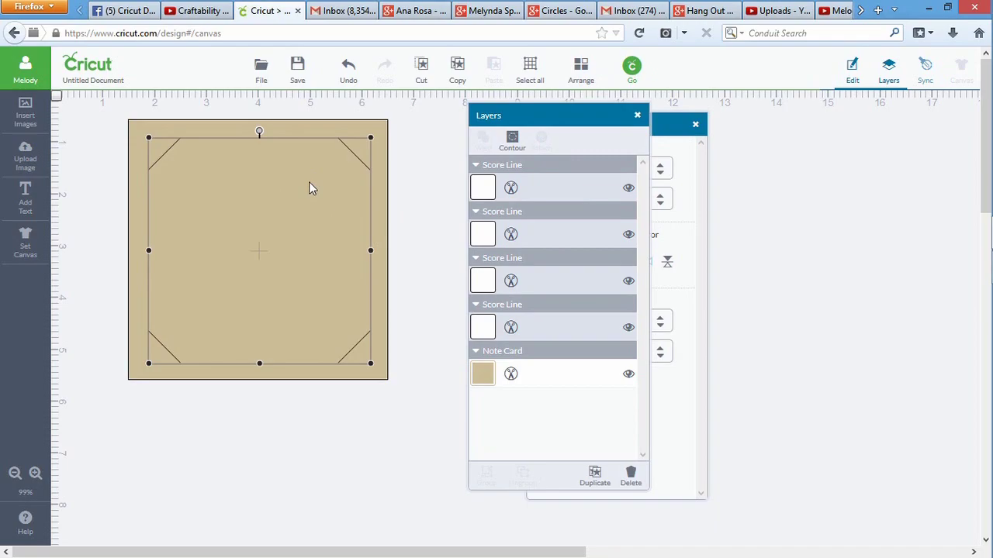
shift+click(317, 133)
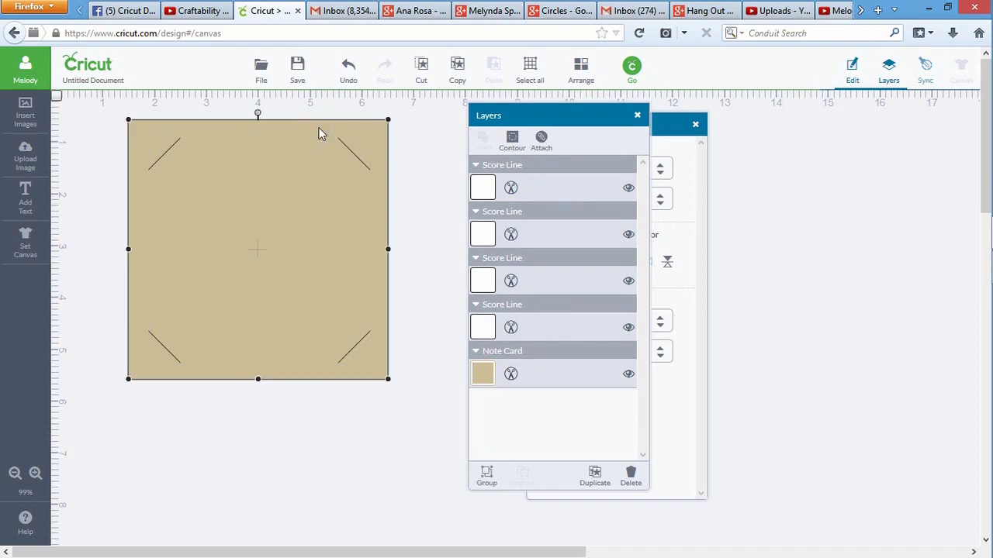
click(540, 139)
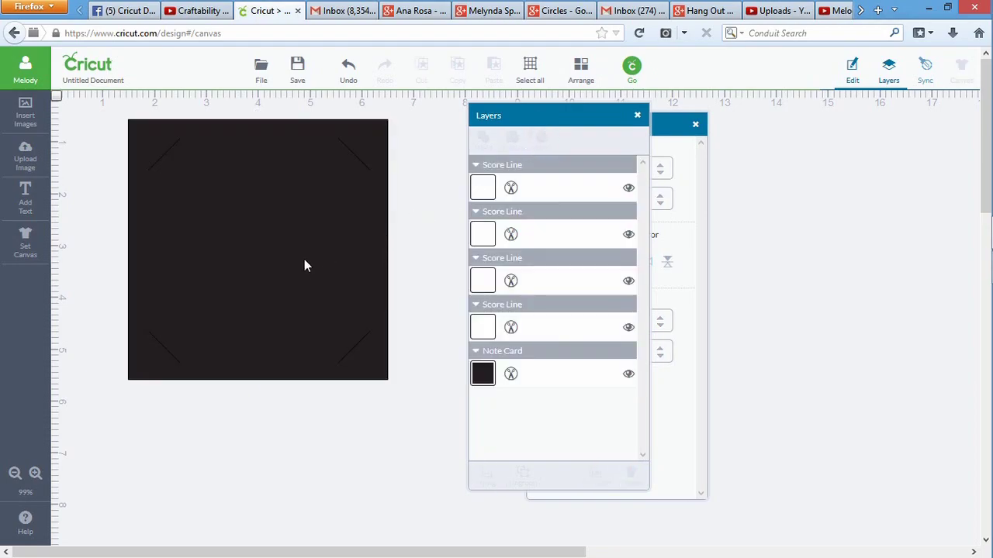
Step: Change the attached card's fill color to light purple
click(328, 280)
click(483, 376)
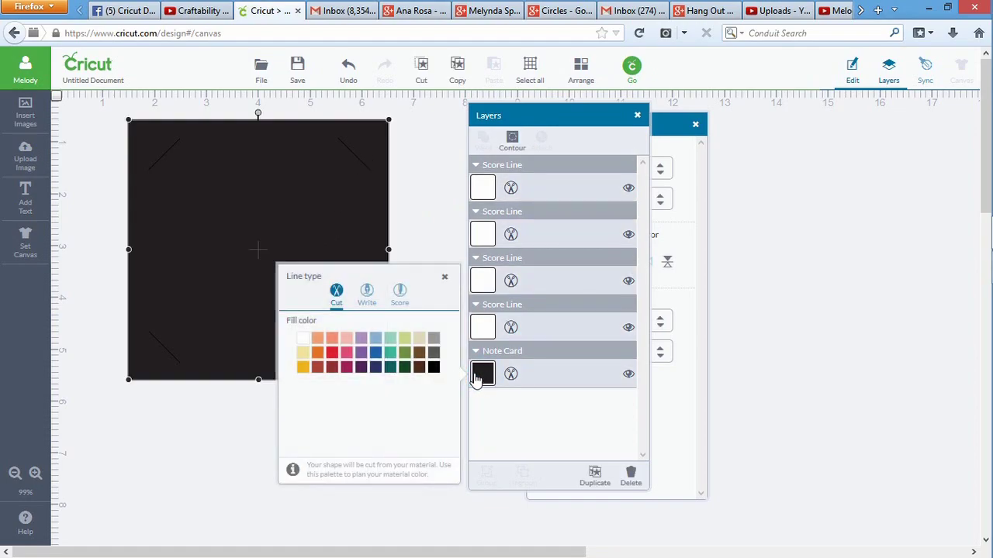
click(362, 339)
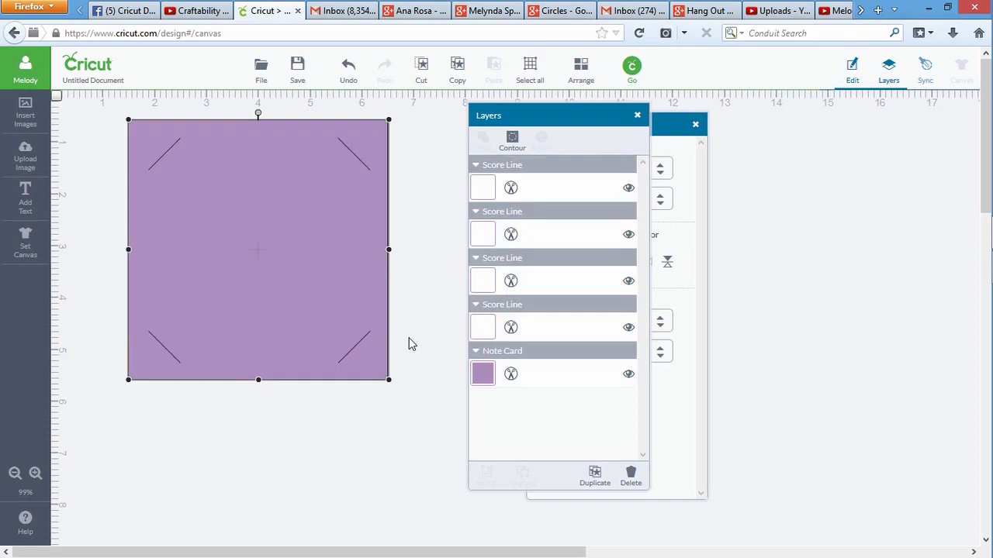
Step: Move the attached card a short distance on the canvas to test that the slits travel with it
mouse_move(329, 271)
mouse_down()
mouse_move(343, 275)
mouse_move(321, 274)
mouse_move(325, 261)
mouse_move(338, 277)
mouse_up()
click(409, 229)
mouse_move(295, 215)
mouse_down()
mouse_move(315, 248)
mouse_move(308, 224)
mouse_up()
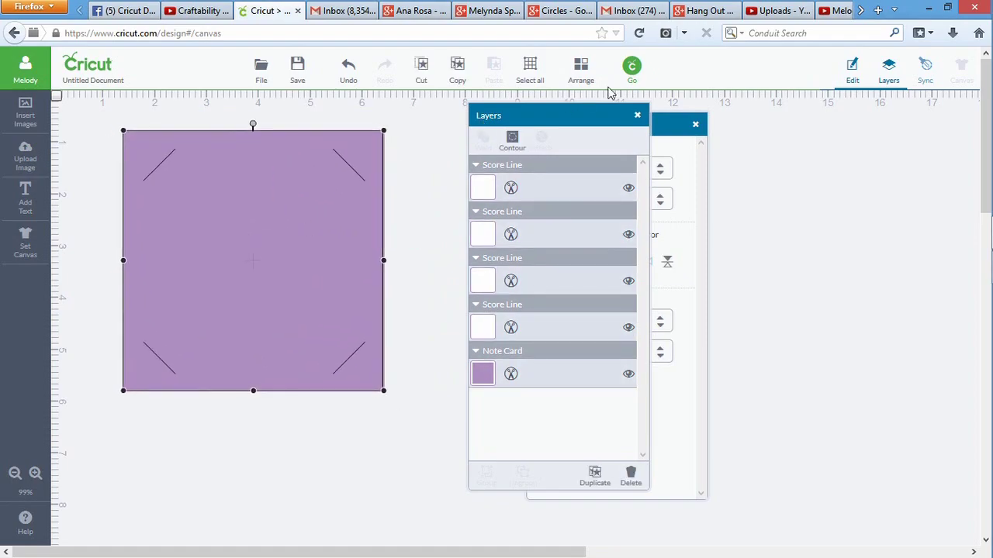
Step: Preview the mat of the attached purple card with its corner slits, and return to the canvas
click(629, 70)
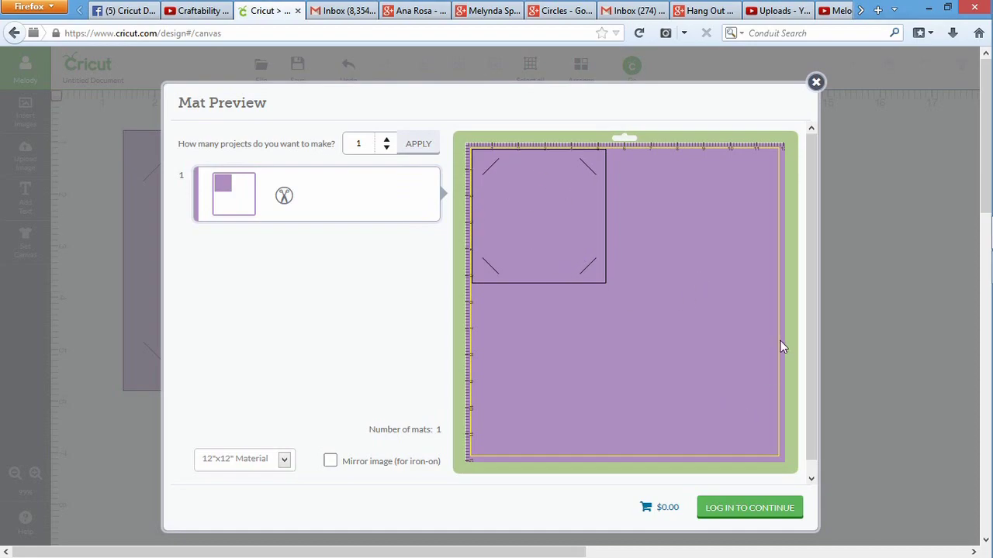
click(816, 83)
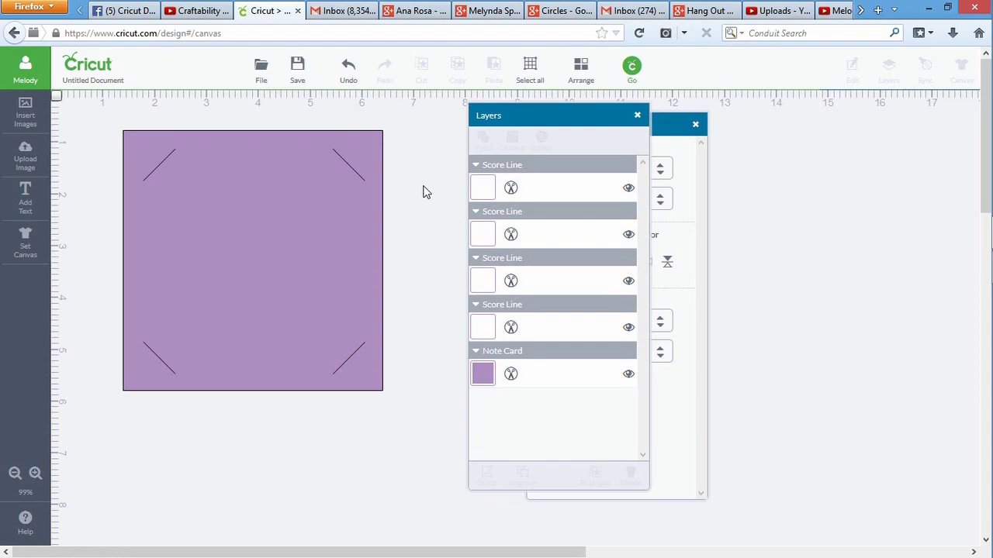
Step: Insert another copy of the free score line image from the "score" search results
drag(540, 111, 632, 124)
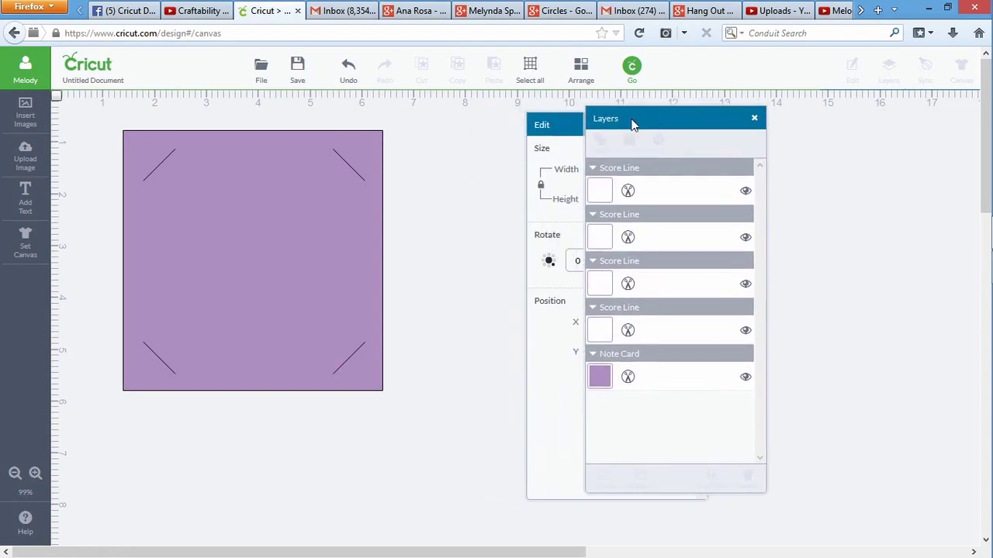
click(24, 116)
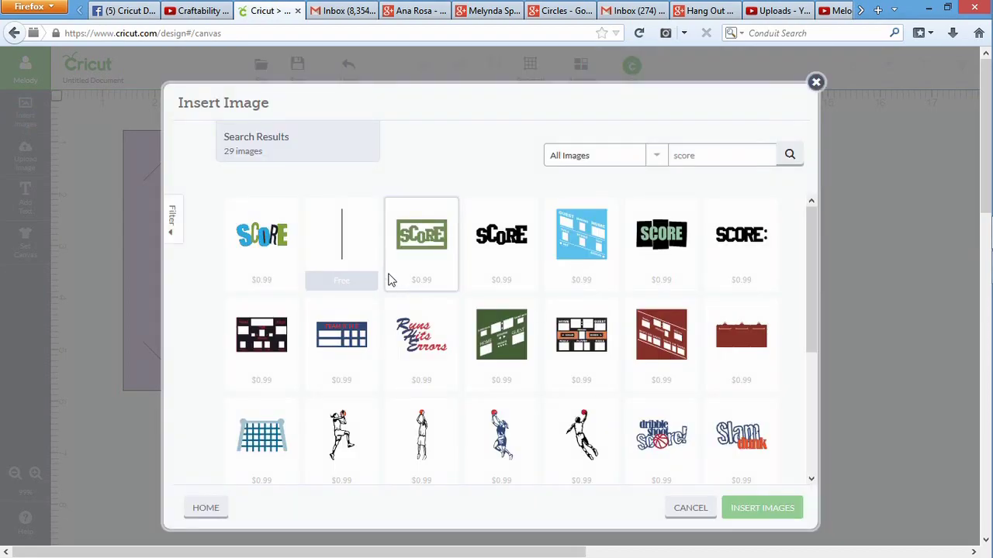
click(356, 242)
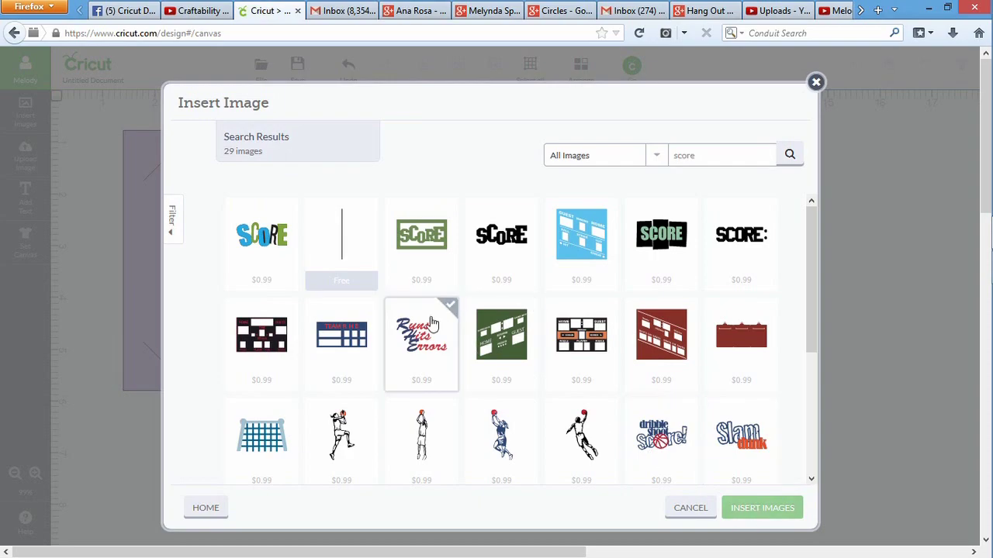
click(341, 233)
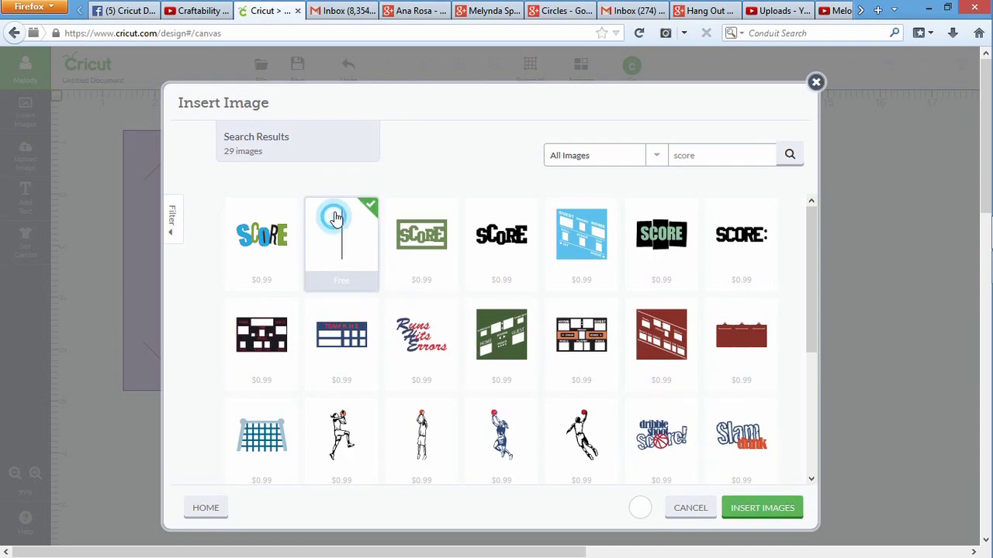
click(787, 508)
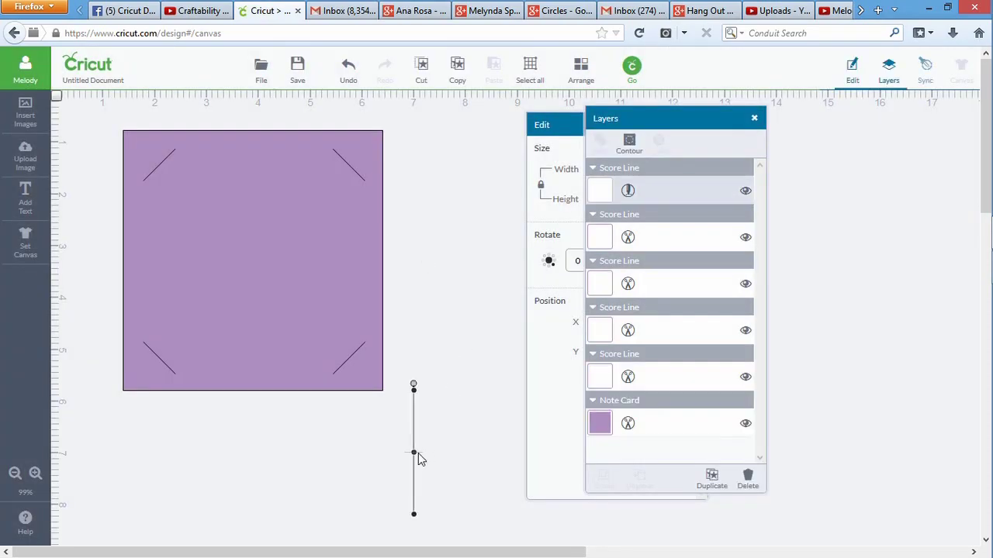
Step: Widen the new score line to about 0.39 in and place it beside the card at about X 7.36 in, Y 1 in
click(413, 452)
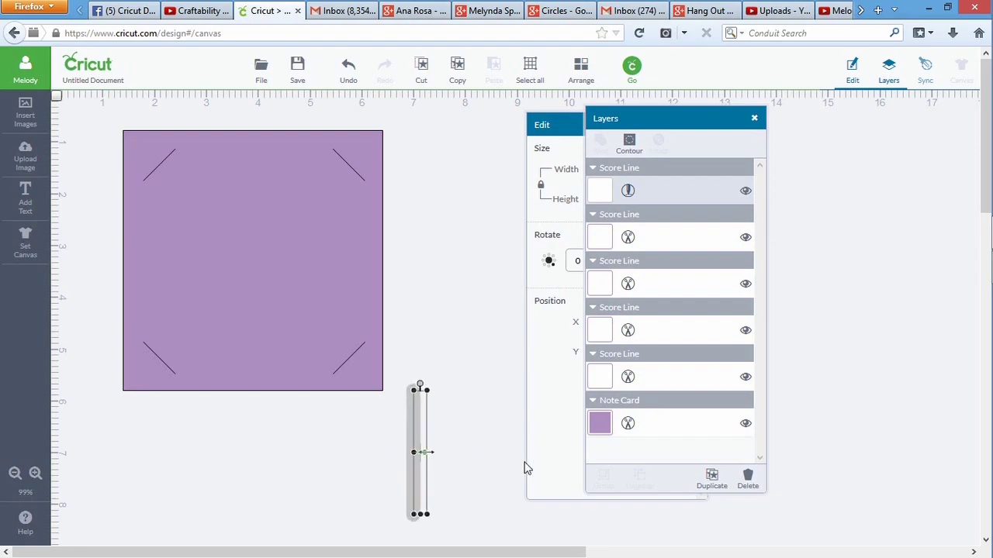
drag(408, 473, 421, 226)
drag(567, 125, 572, 128)
click(435, 210)
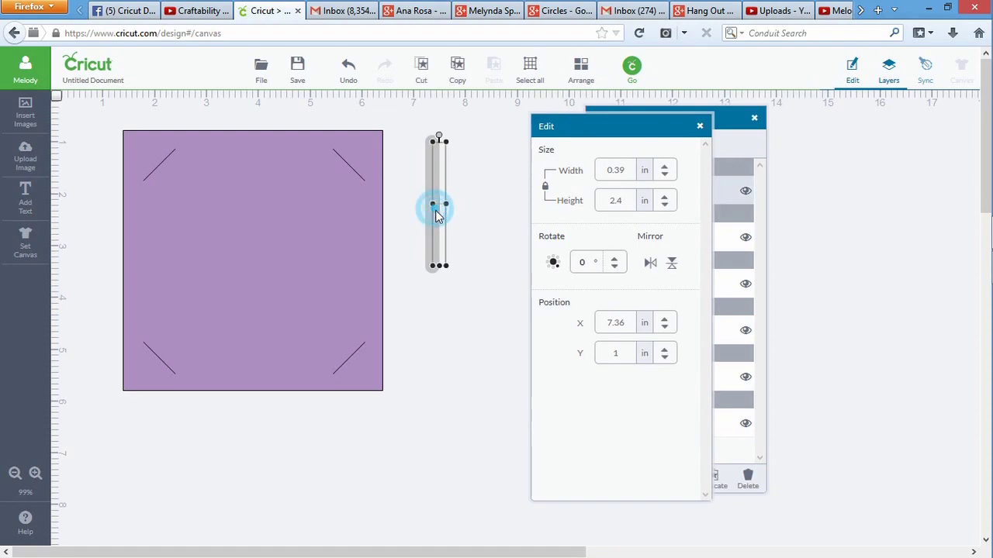
Step: Stretch the new line to about 3.42 in high and scale it down to about 0.32 by 2.78 in
drag(439, 268, 440, 329)
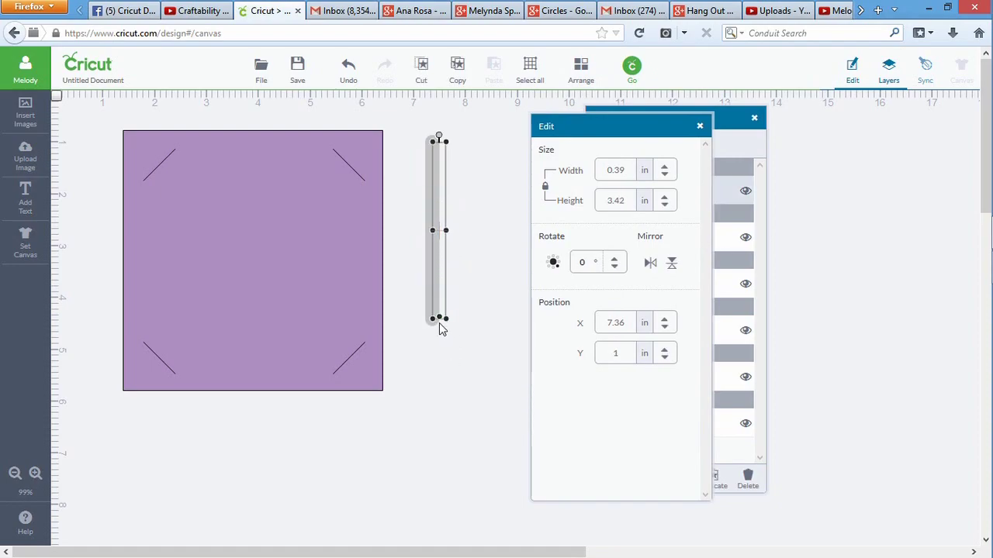
drag(445, 140, 463, 270)
drag(432, 342, 463, 226)
click(464, 230)
click(434, 250)
click(431, 266)
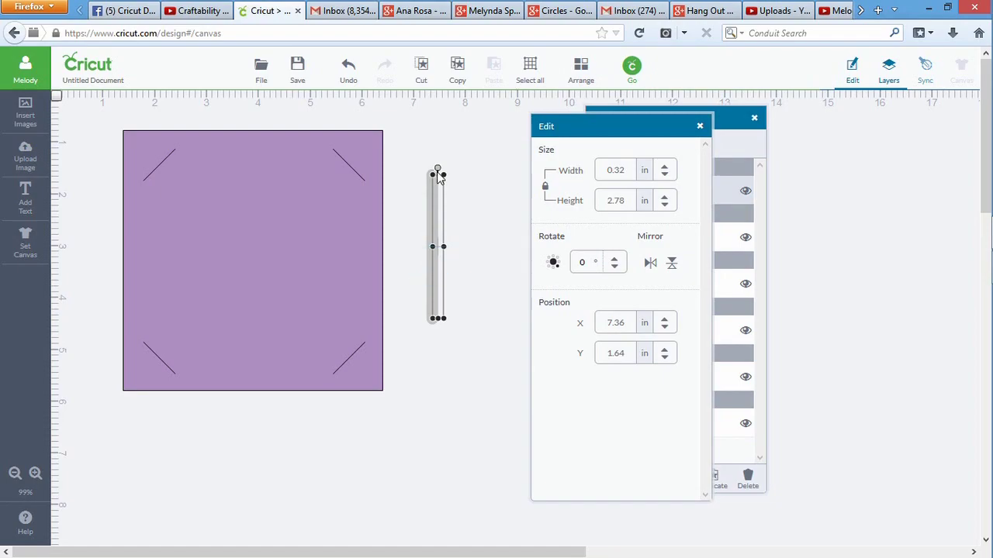
Step: Move the new line farther from the card and turn it to about 1°, at about X 7.84 in, Y 1.29 in
drag(428, 183, 468, 150)
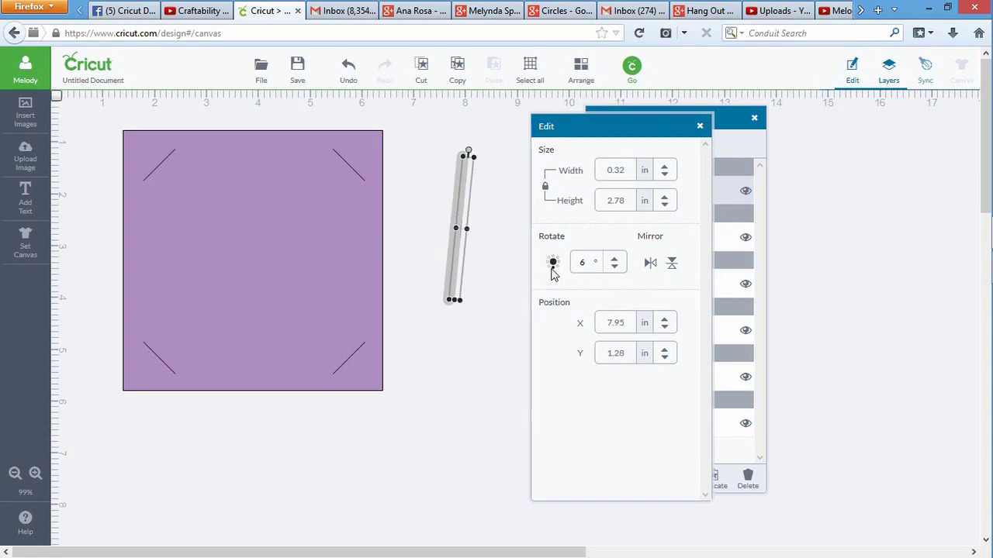
click(463, 168)
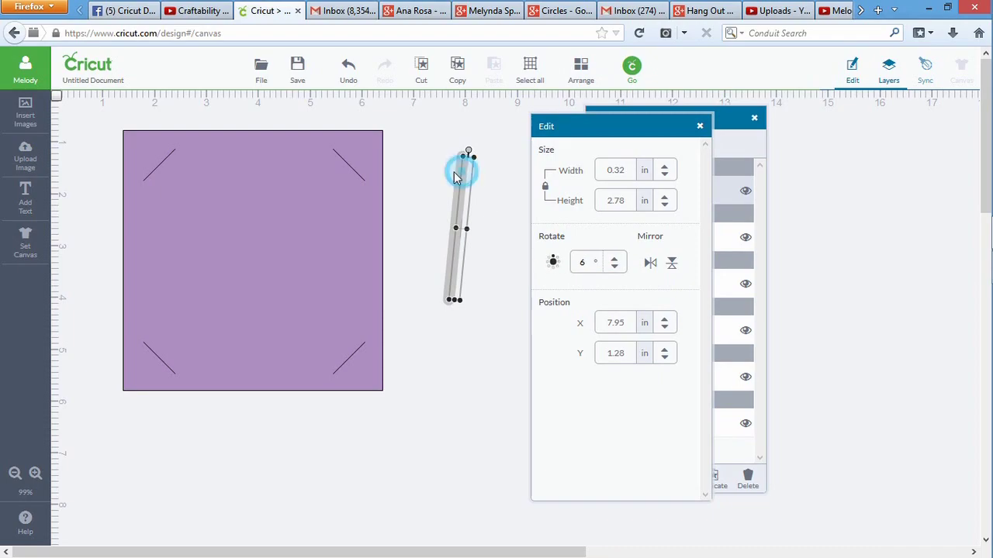
drag(470, 155, 464, 152)
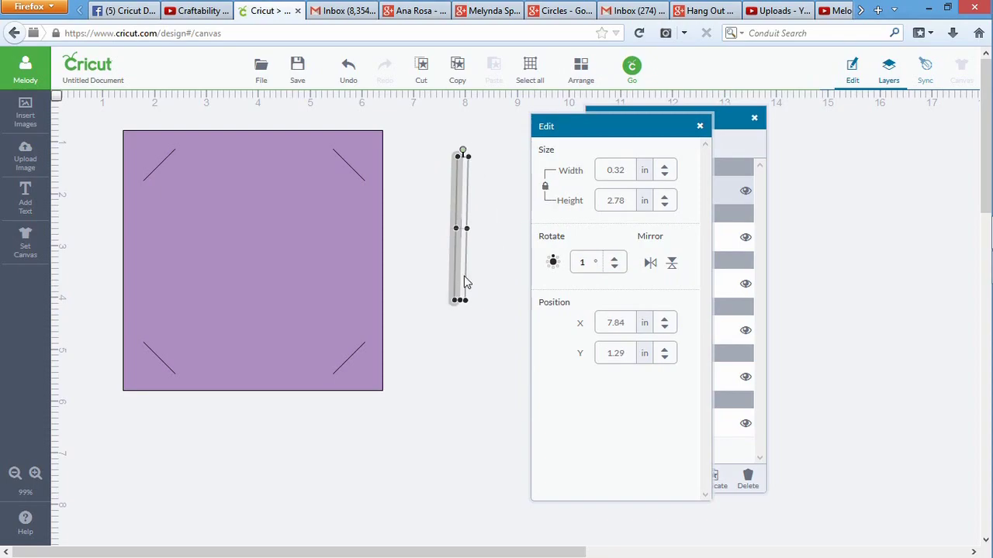
Step: Narrow the new line's width to about 0.04 in
click(461, 228)
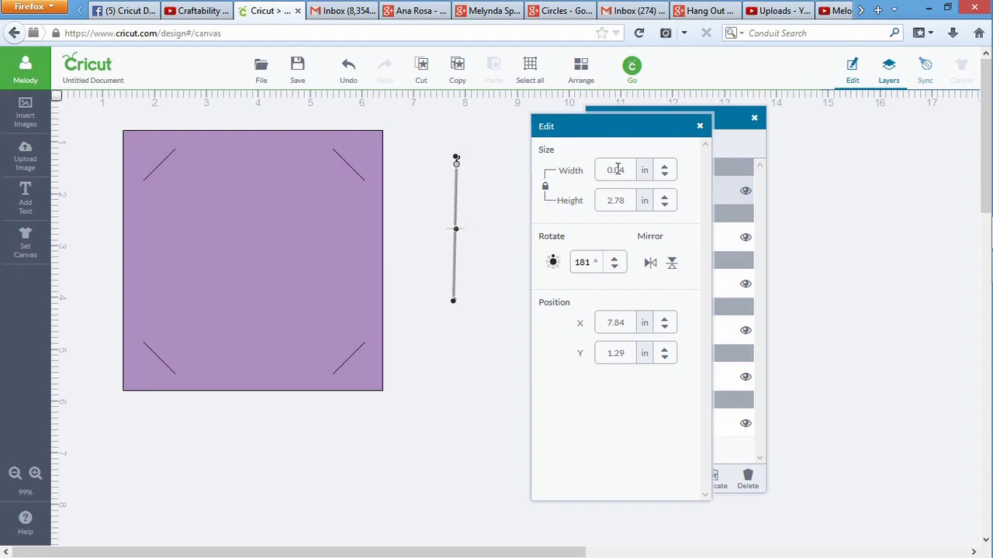
Step: Try setting the new line's width to 0.1 in with proportions locked, and undo the resize
drag(614, 169, 631, 170)
key(Return)
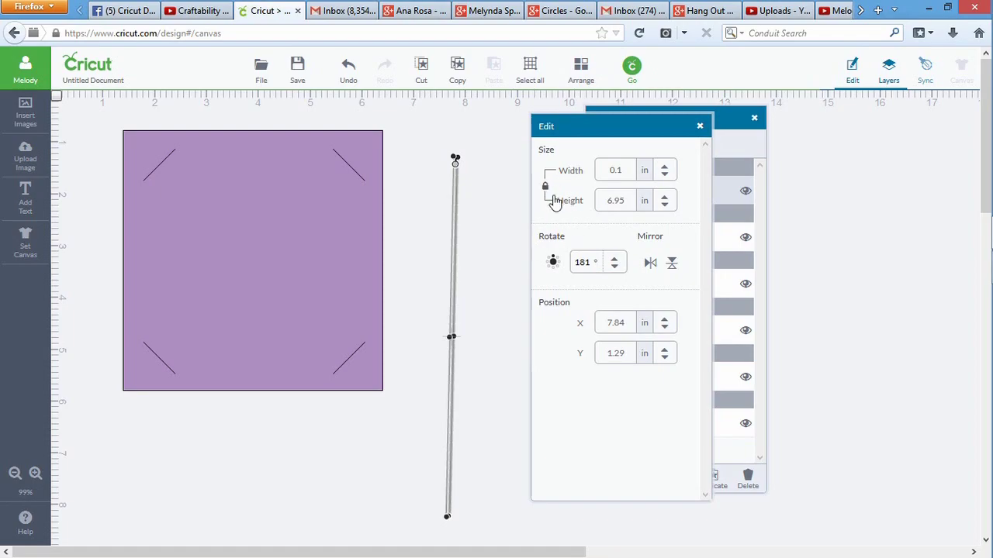
click(348, 68)
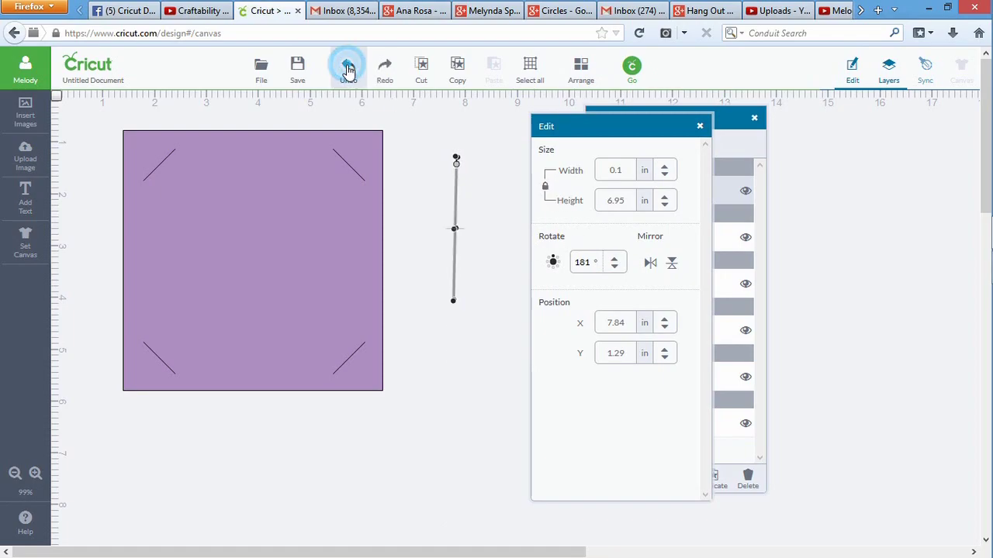
Step: Unlock the new line's proportions and shorten it to about 0.02 in wide by 1.38 in high
click(610, 180)
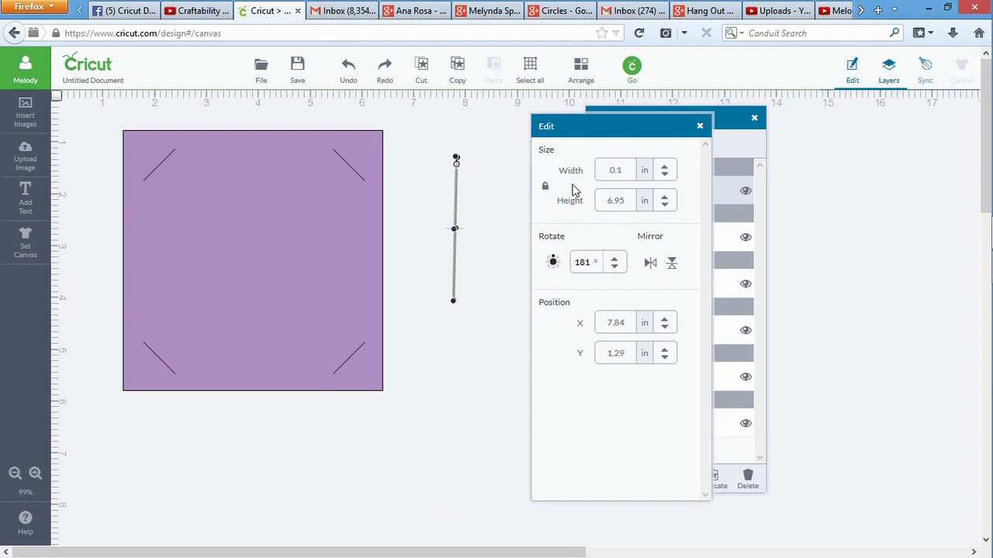
click(546, 189)
drag(453, 301, 457, 231)
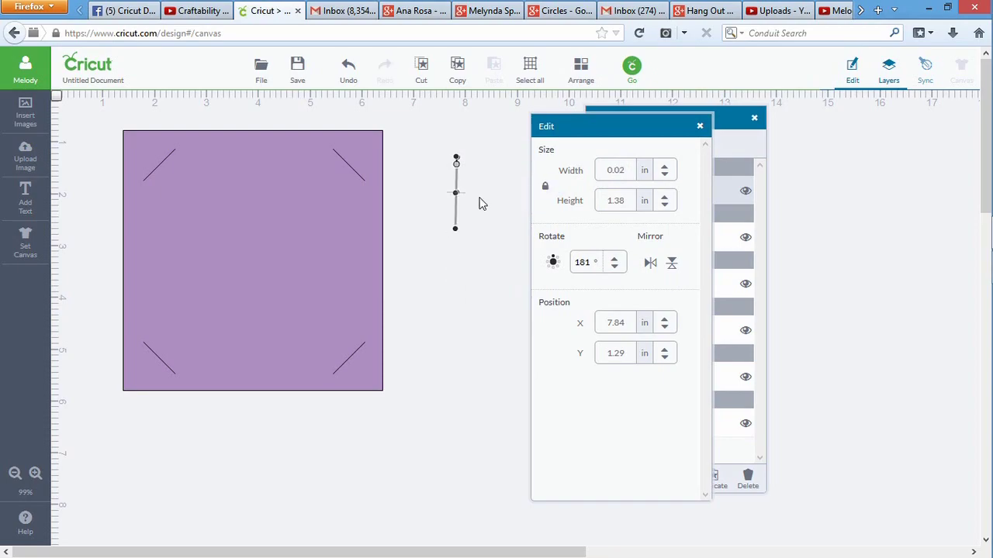
Step: Turn the shortened line around to about 1° and deselect it
click(456, 194)
drag(456, 194, 457, 198)
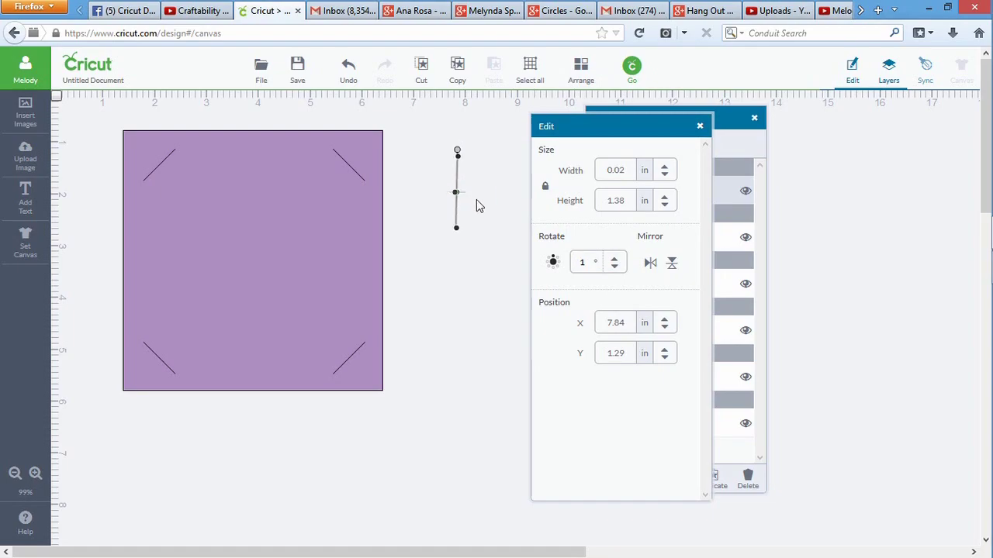
click(477, 206)
click(470, 202)
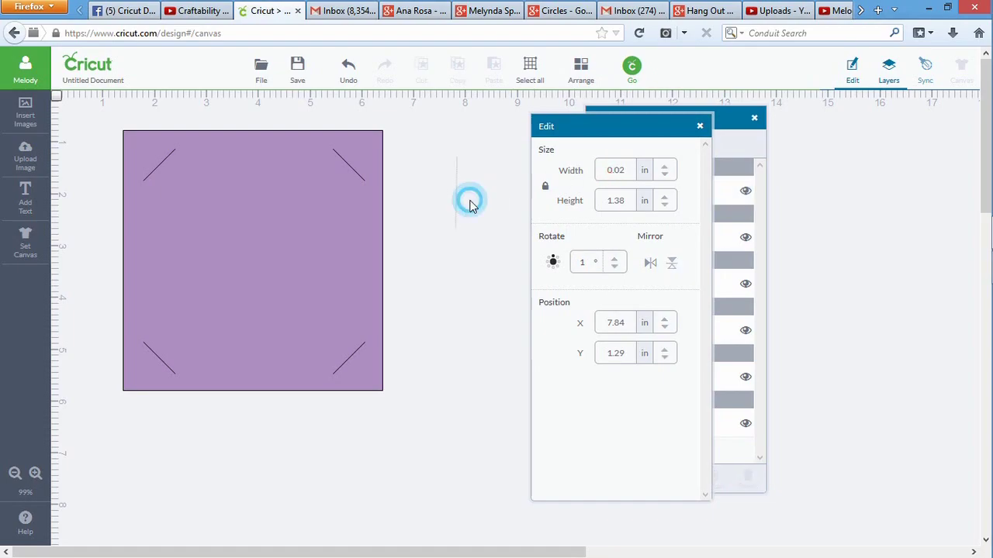
click(457, 200)
click(456, 227)
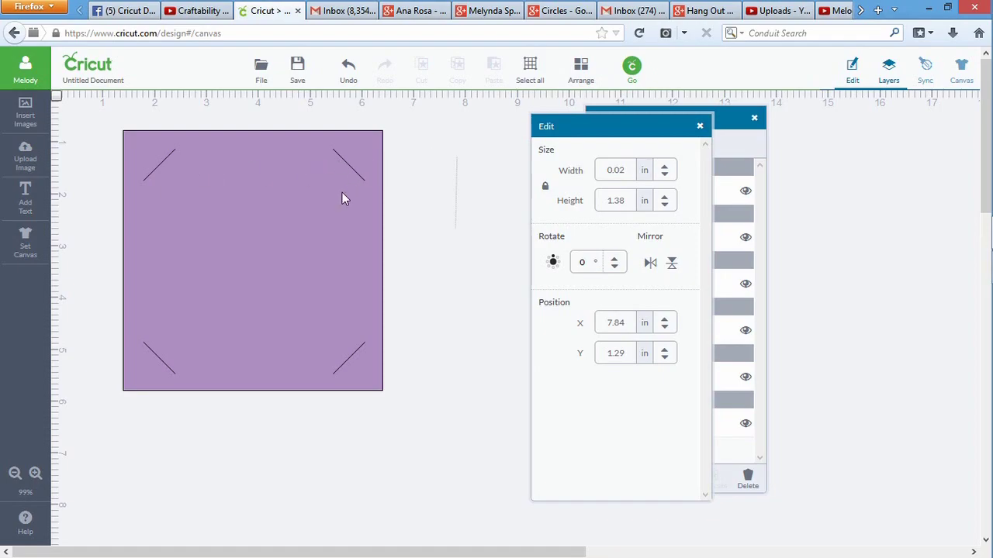
click(482, 279)
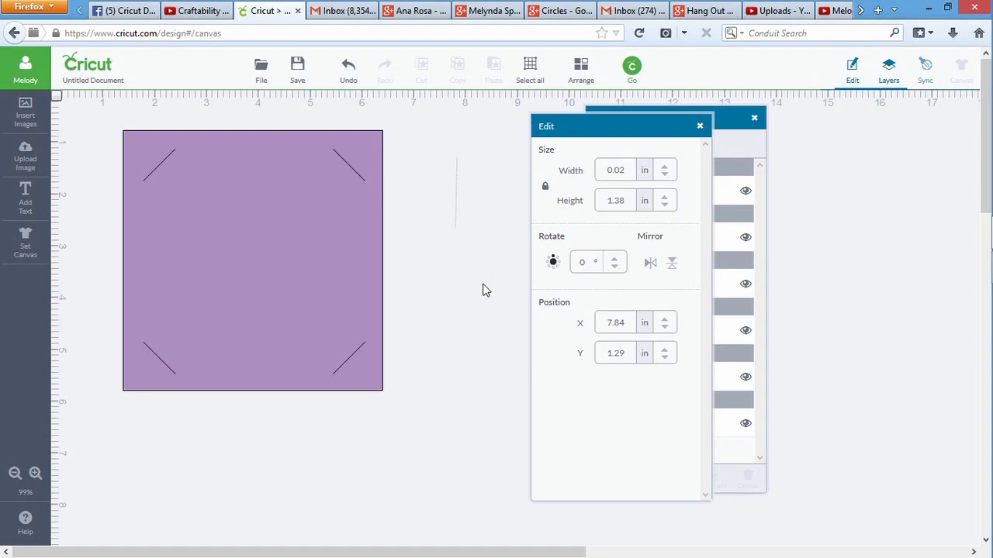